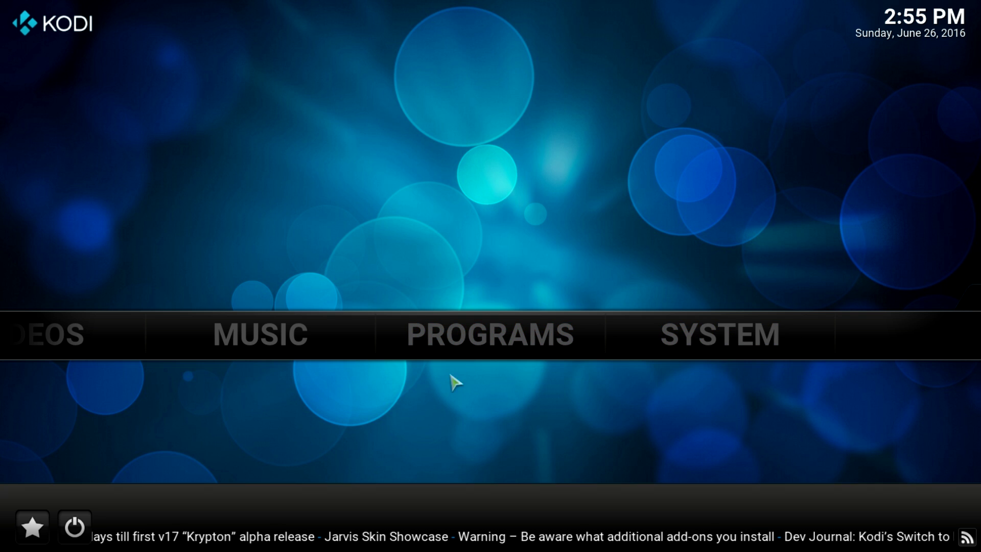
pyautogui.moveTo(688, 342)
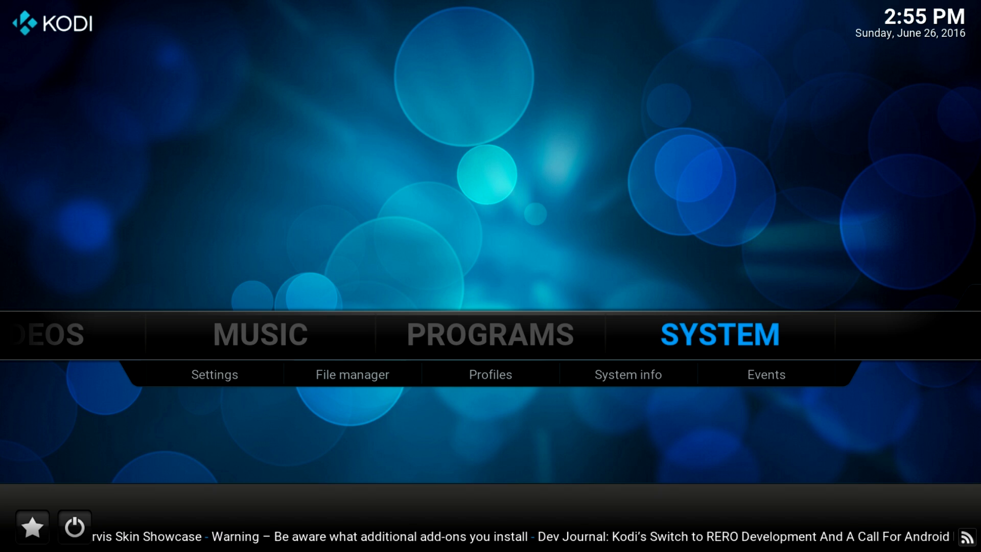
pyautogui.click(369, 378)
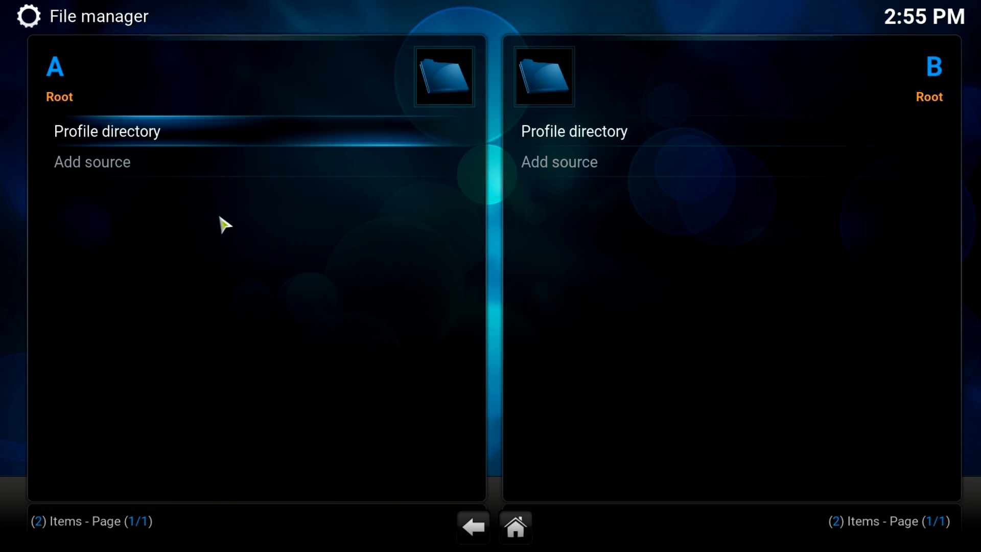
pyautogui.click(173, 162)
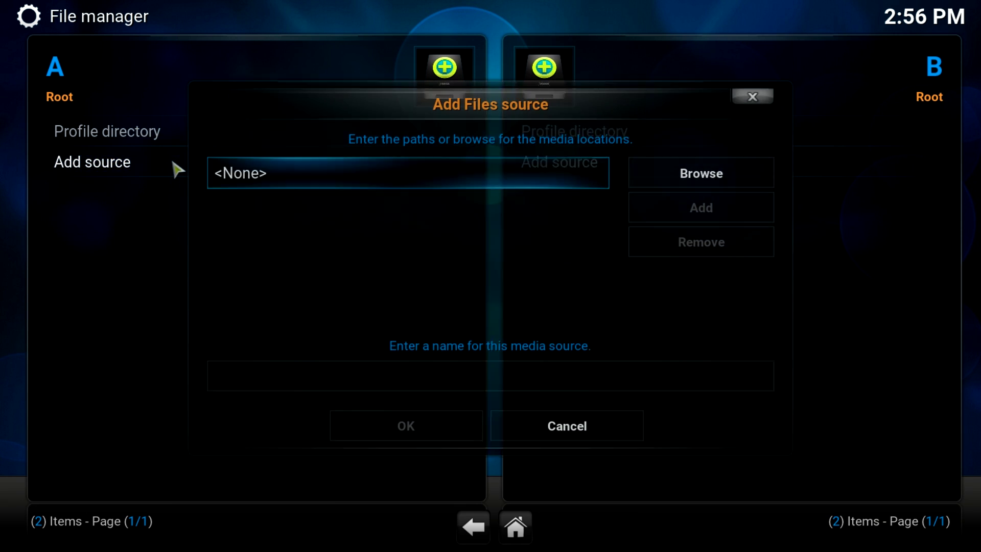
pyautogui.click(272, 175)
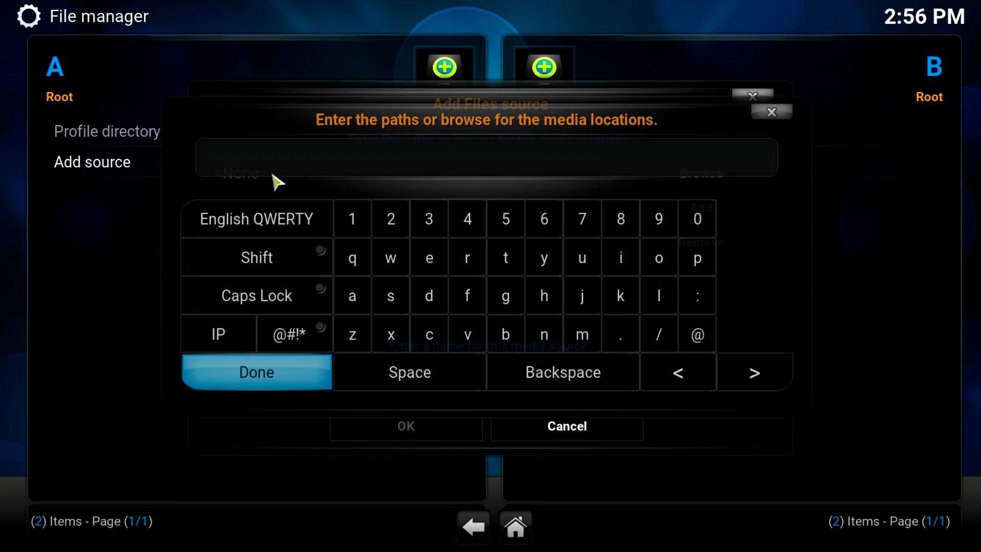
pyautogui.write('h')
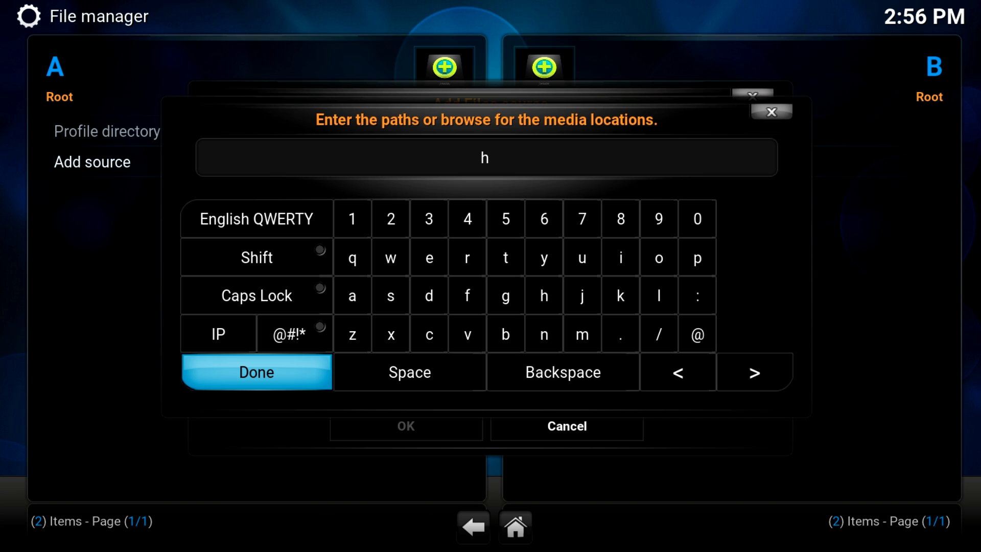
pyautogui.write('ttp://fusio')
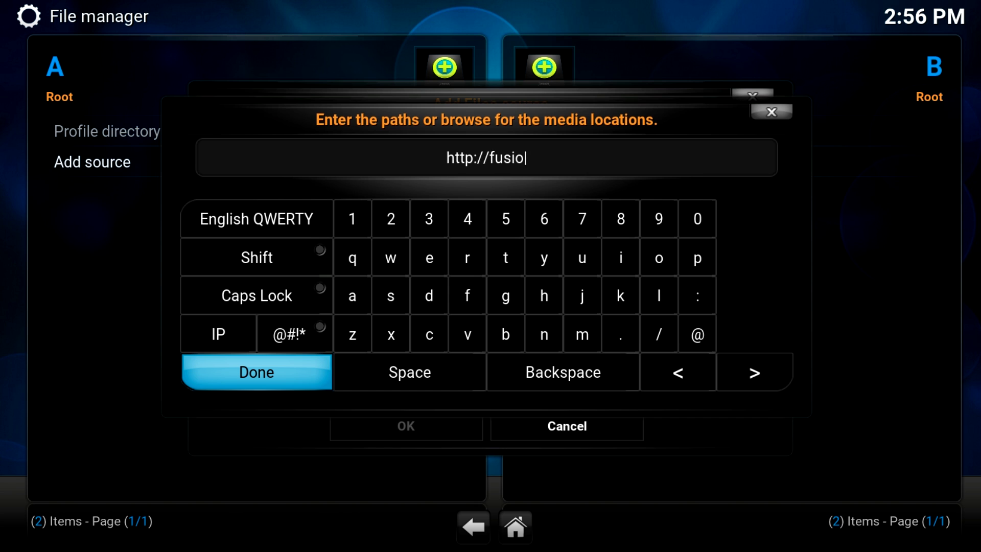
pyautogui.write('n.tvadd')
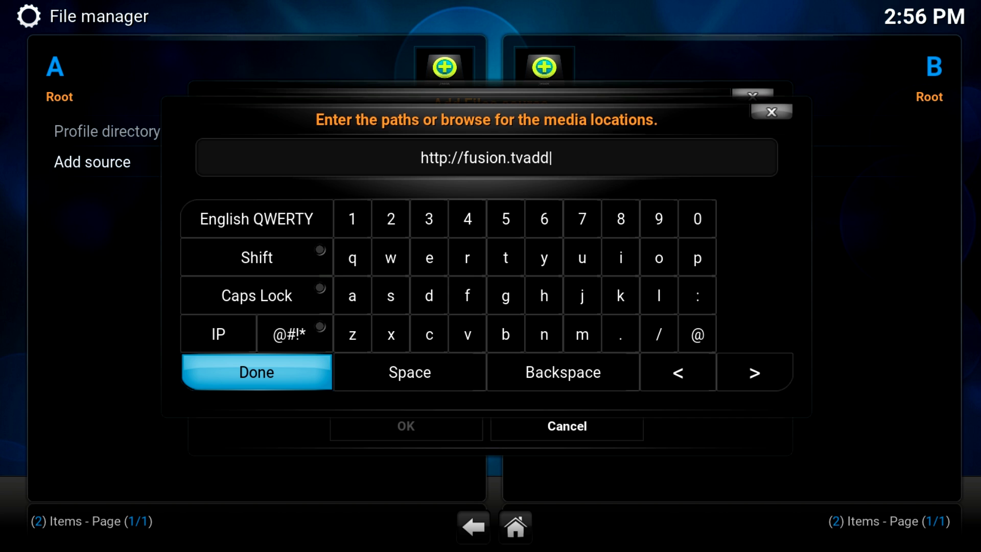
pyautogui.write('ons.ag')
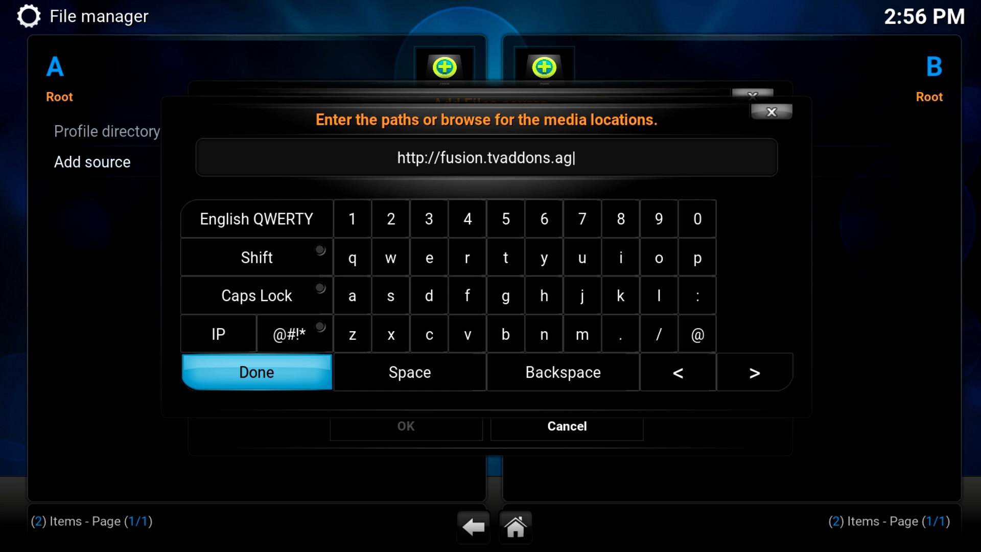
pyautogui.click(261, 378)
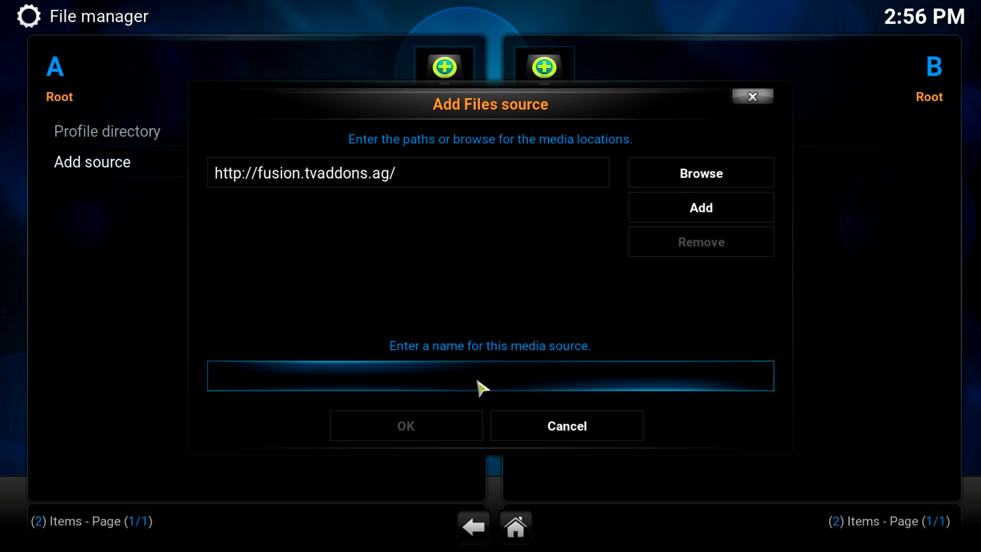
pyautogui.write('Fusion')
pyautogui.click(431, 436)
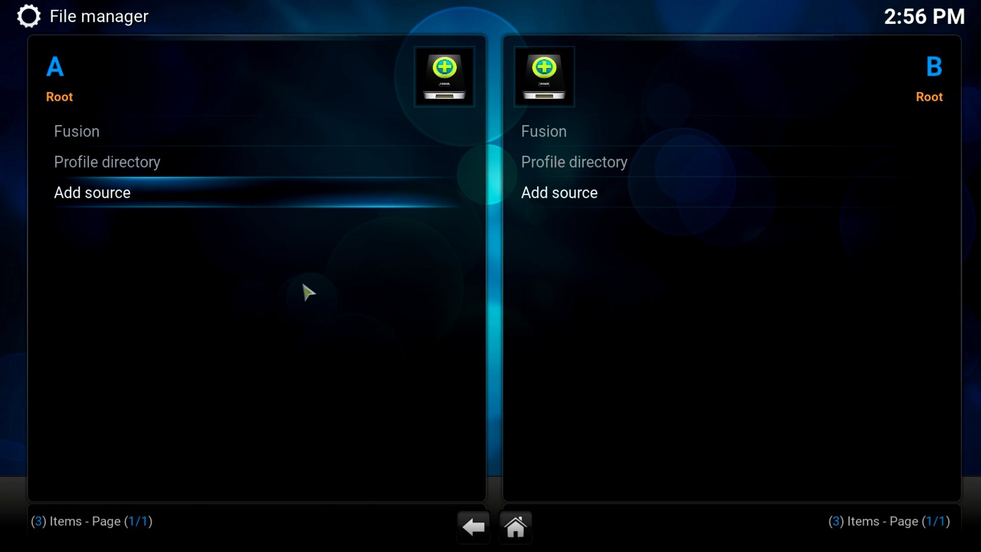
# - Check the folders inside the Fusion source, and return to the home screen
pyautogui.click(154, 132)
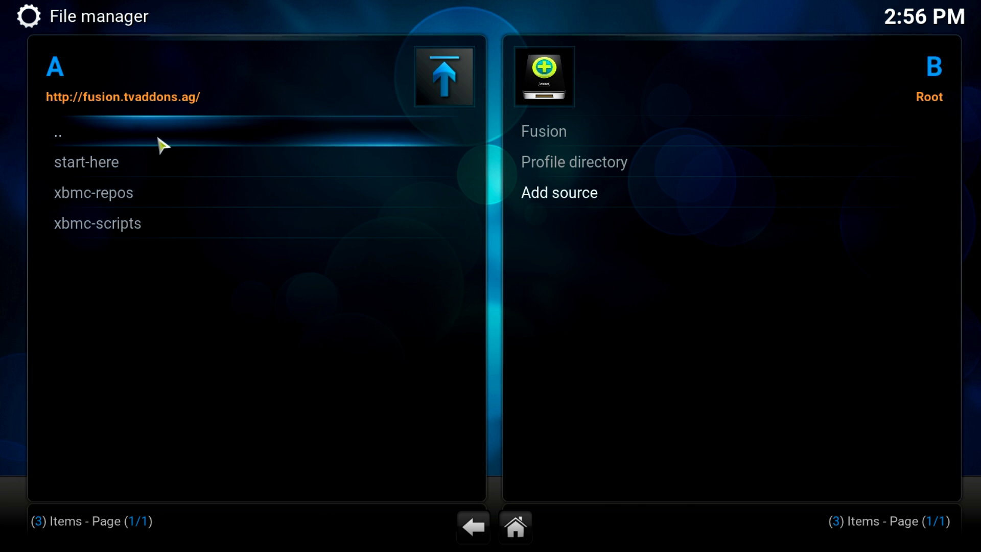
pyautogui.click(157, 133)
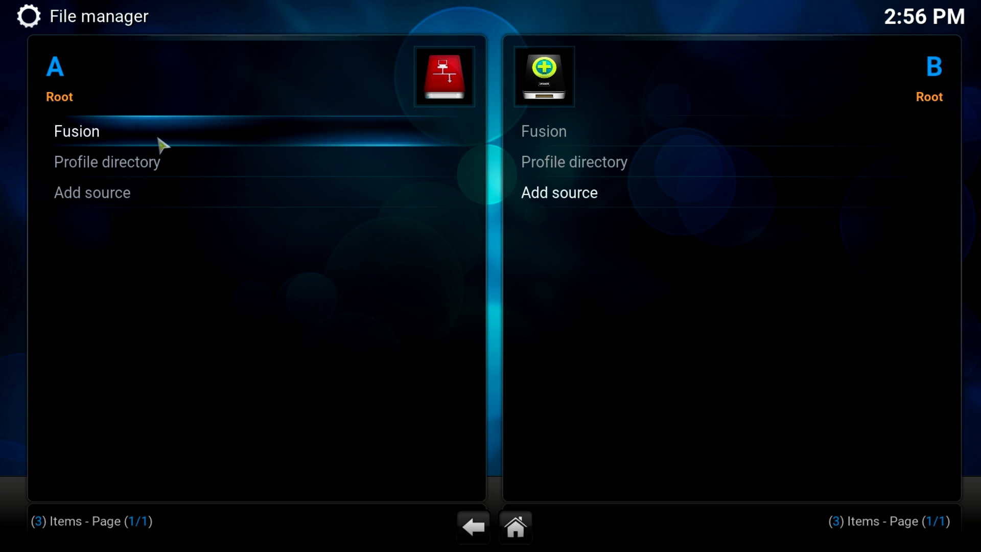
pyautogui.click(513, 531)
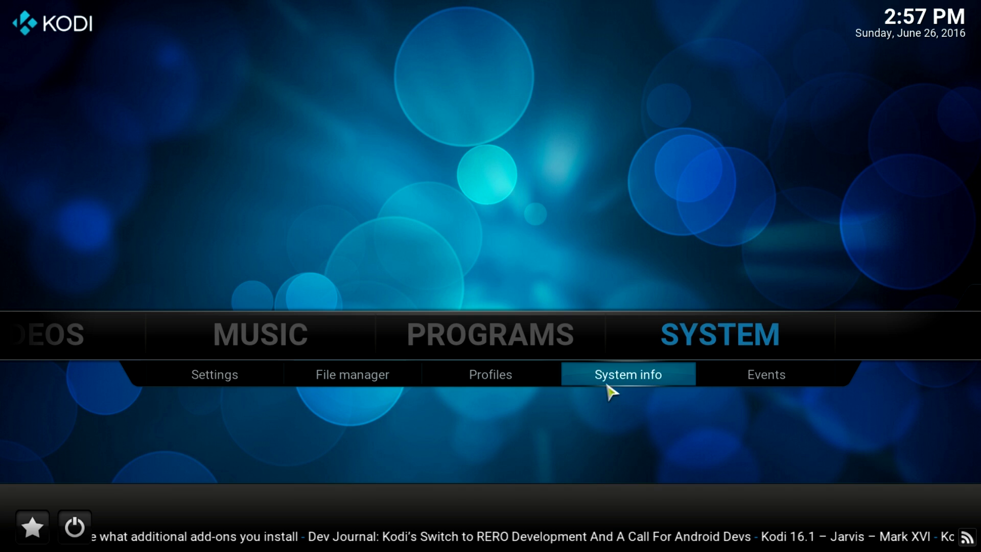
# - Install the add-on zip file repository.exodus-1.0.1.zip from the xbmc-repos/english folder of the Fusion source
pyautogui.click(233, 381)
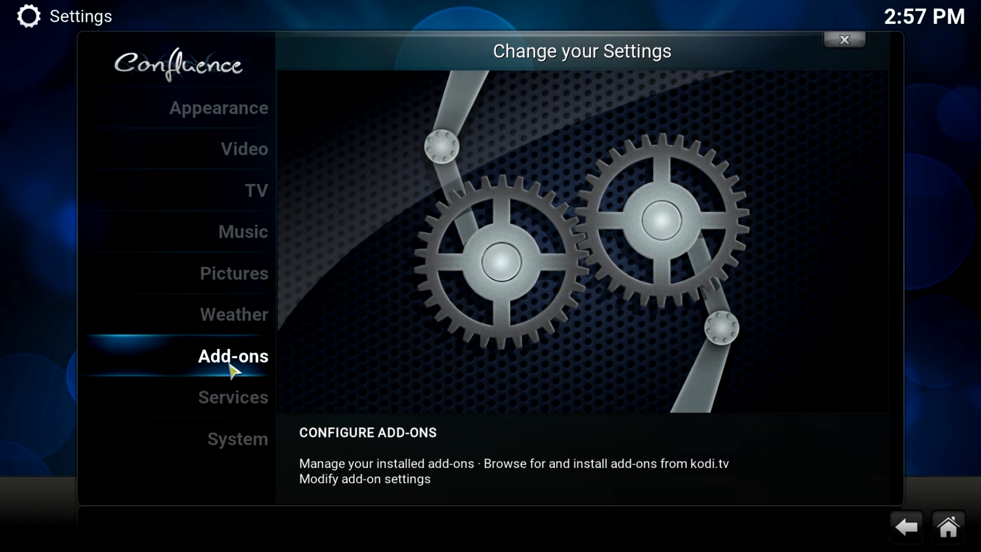
pyautogui.click(228, 364)
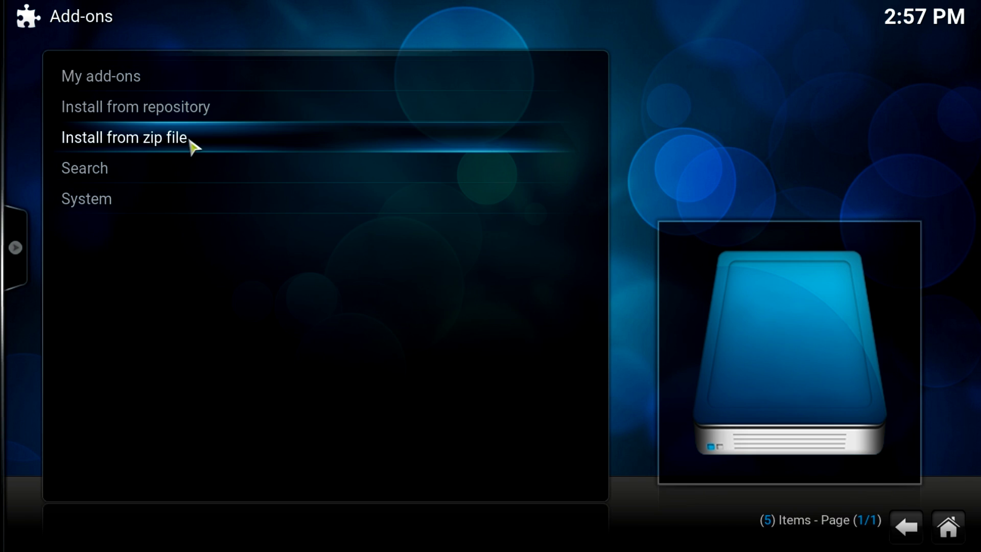
pyautogui.click(188, 136)
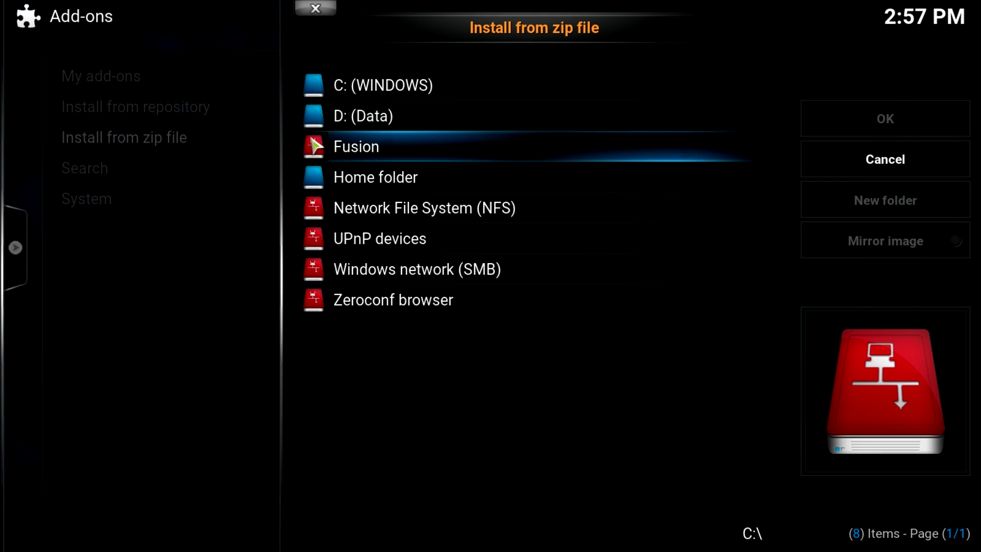
pyautogui.click(414, 149)
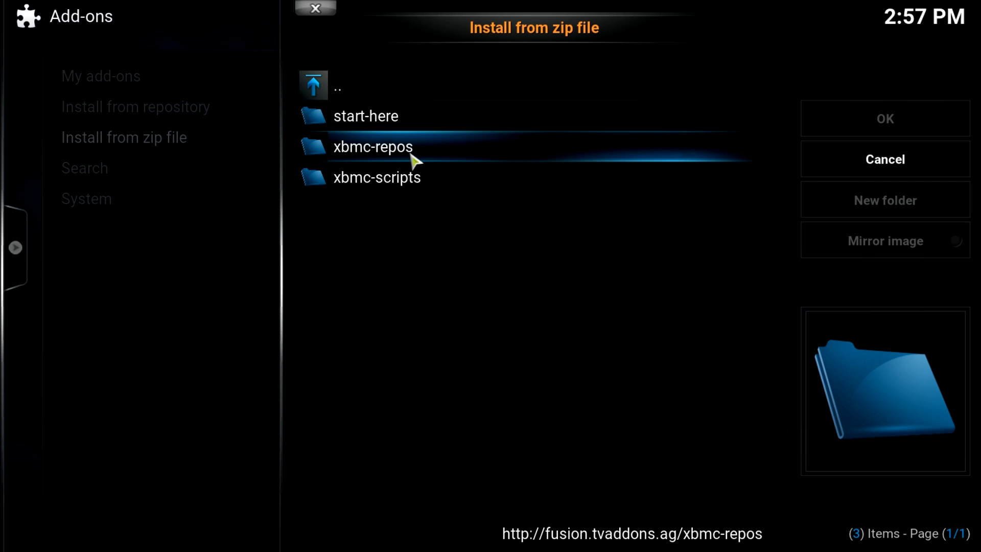
pyautogui.click(413, 147)
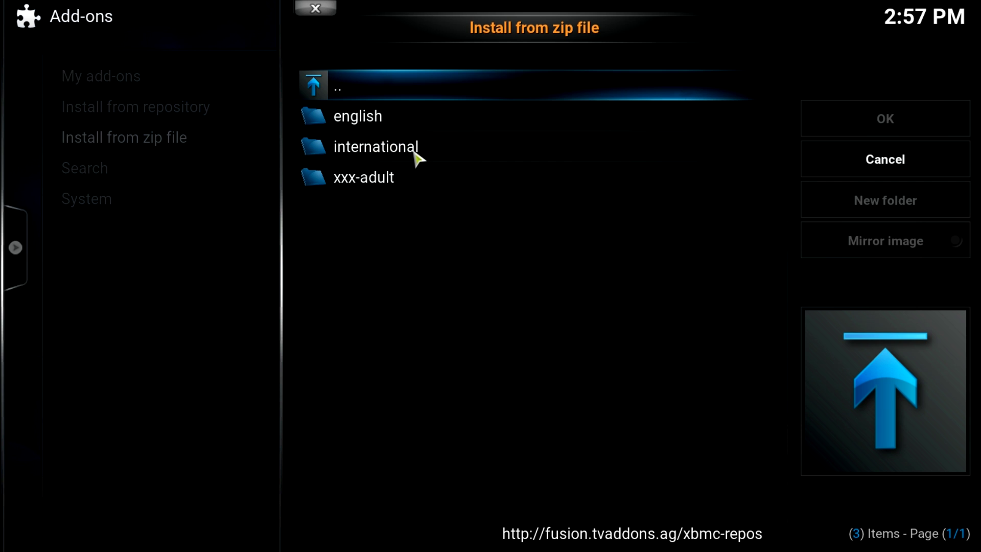
pyautogui.click(390, 116)
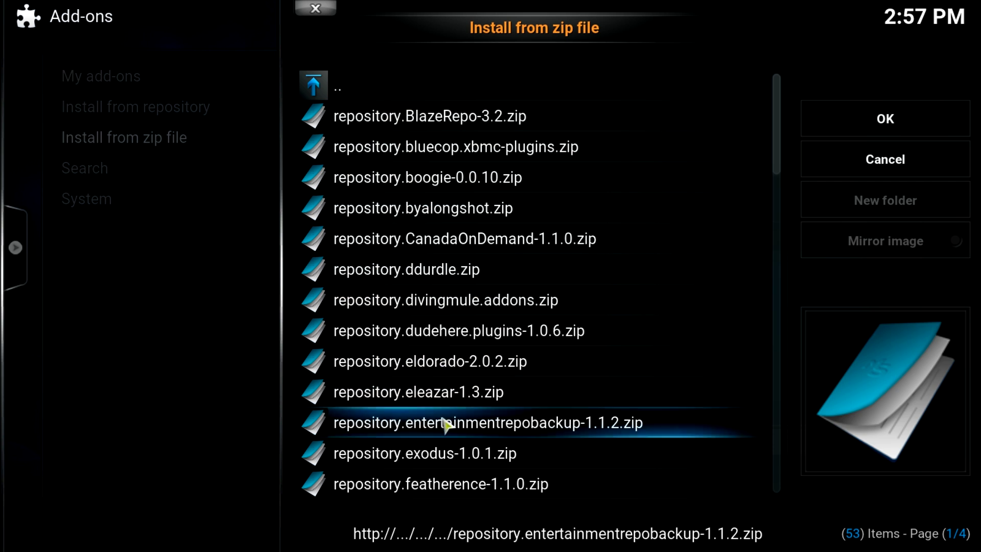
pyautogui.click(458, 456)
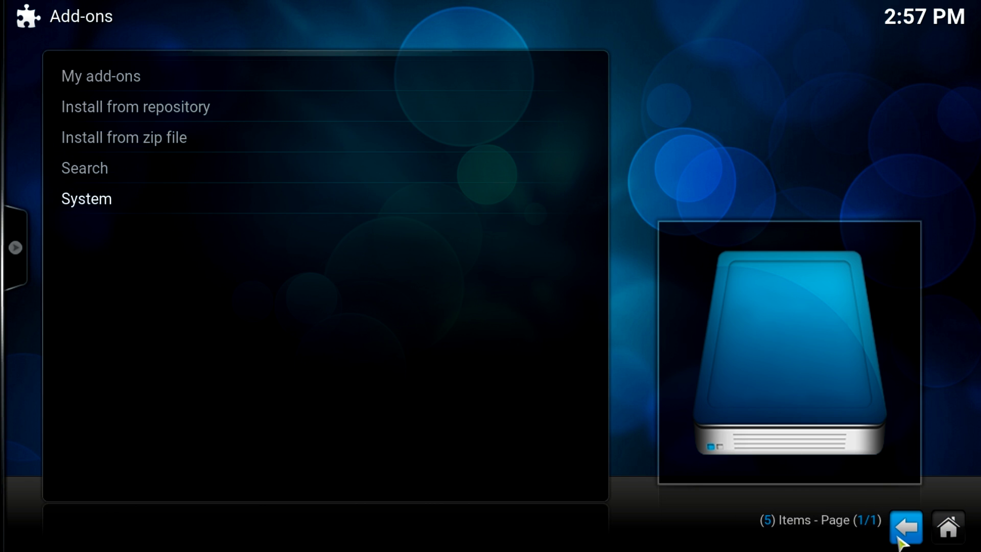
# - Install the Exodus video add-on from the Exodus repository
pyautogui.click(898, 536)
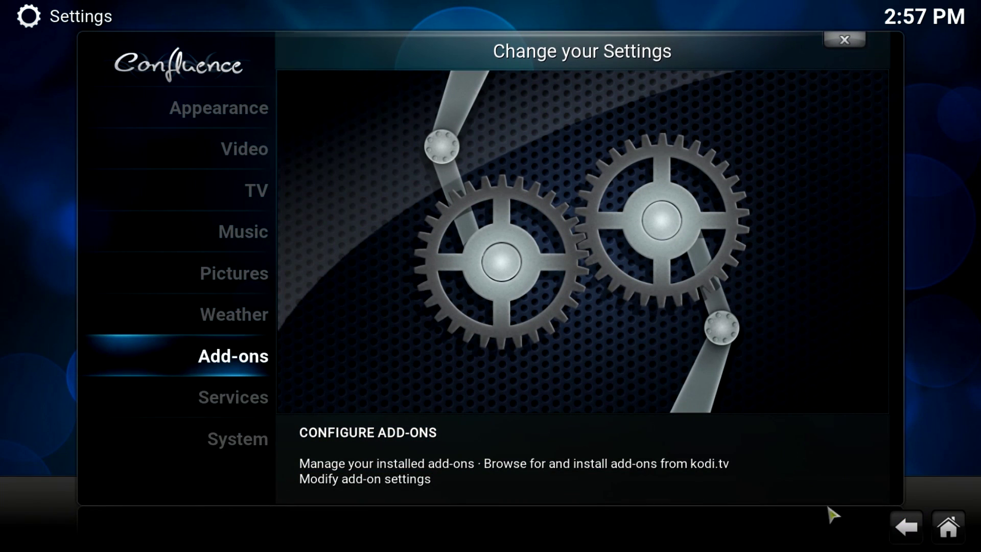
pyautogui.click(256, 367)
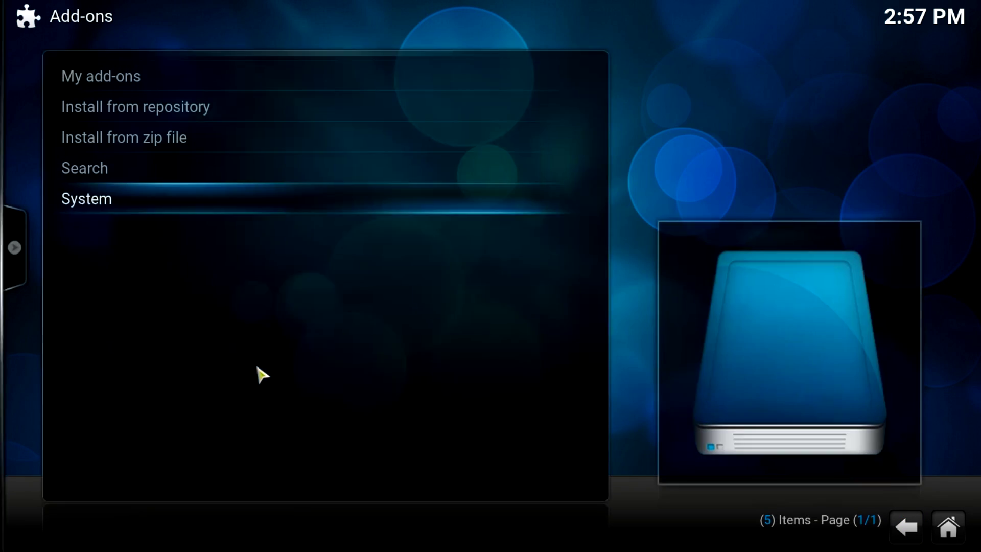
pyautogui.click(204, 110)
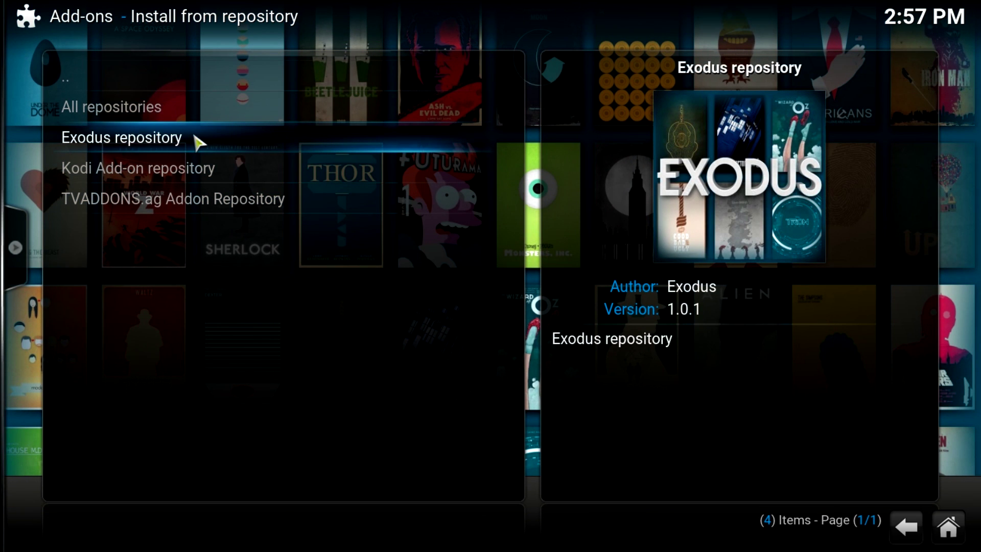
pyautogui.click(194, 136)
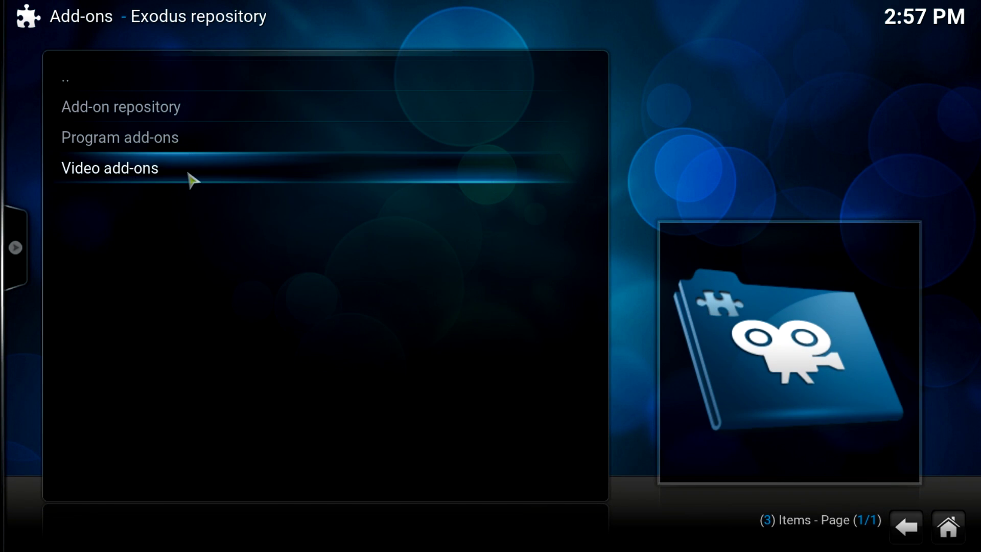
pyautogui.click(189, 174)
pyautogui.click(161, 100)
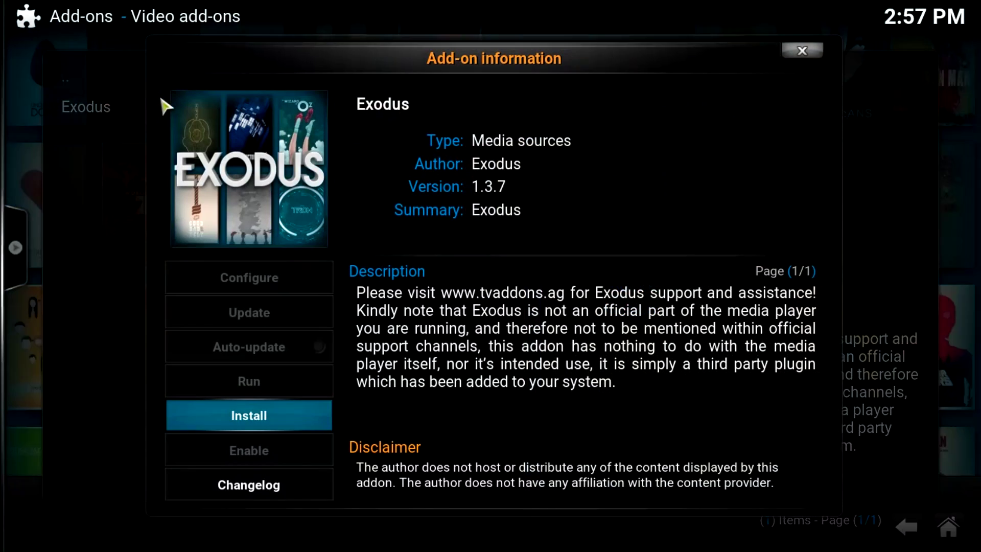
pyautogui.click(264, 419)
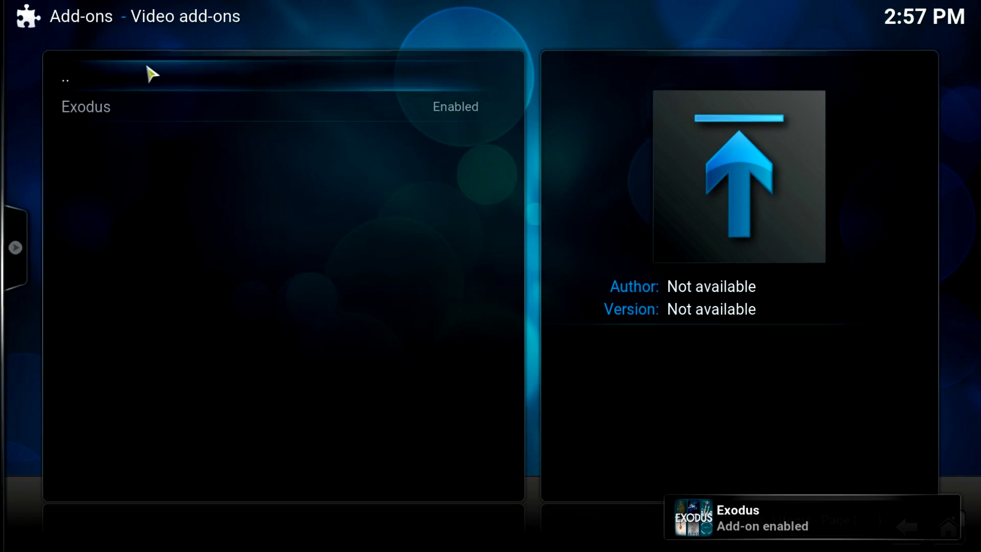
# - Leave the add-on settings for the home screen and open Exodus from the video add-ons
pyautogui.click(149, 74)
pyautogui.click(149, 73)
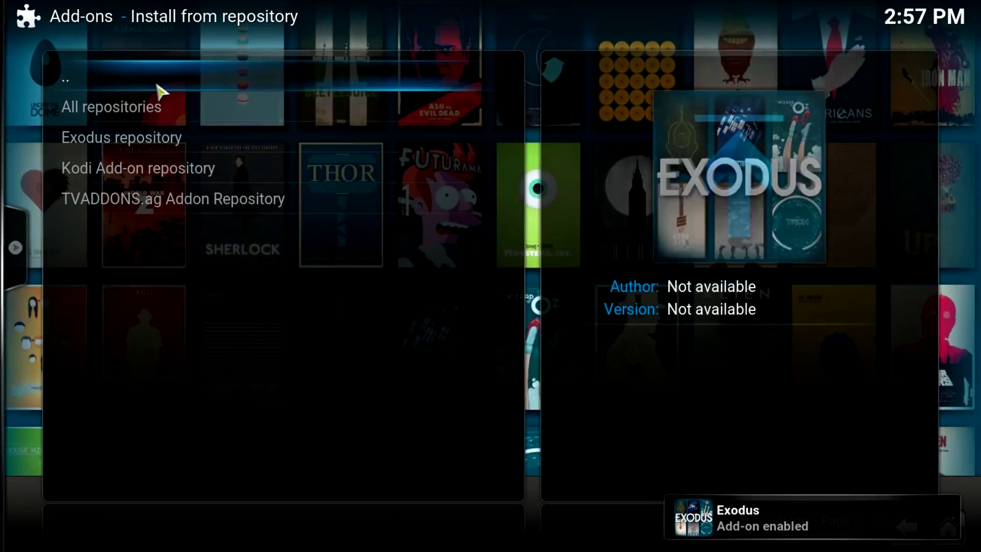
pyautogui.click(157, 83)
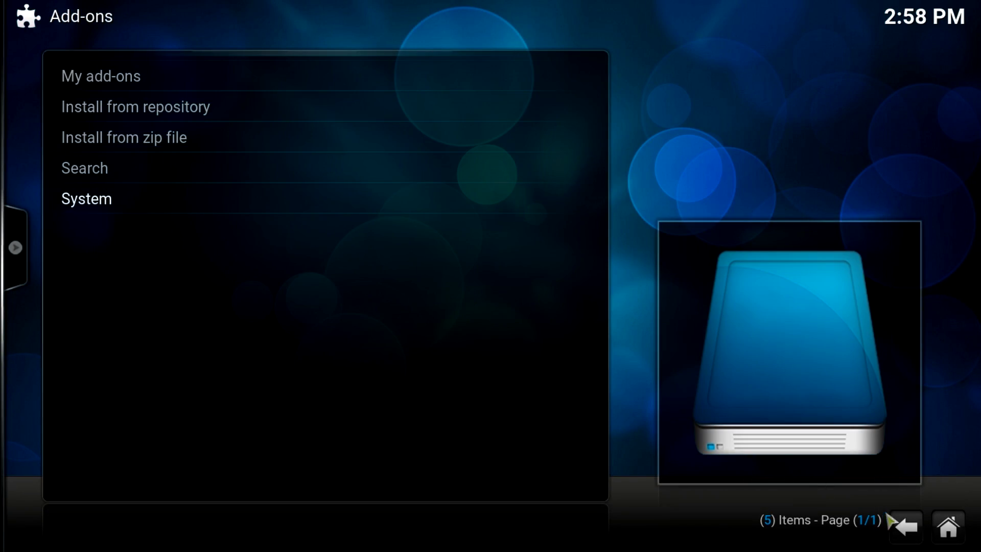
pyautogui.click(912, 529)
pyautogui.click(912, 528)
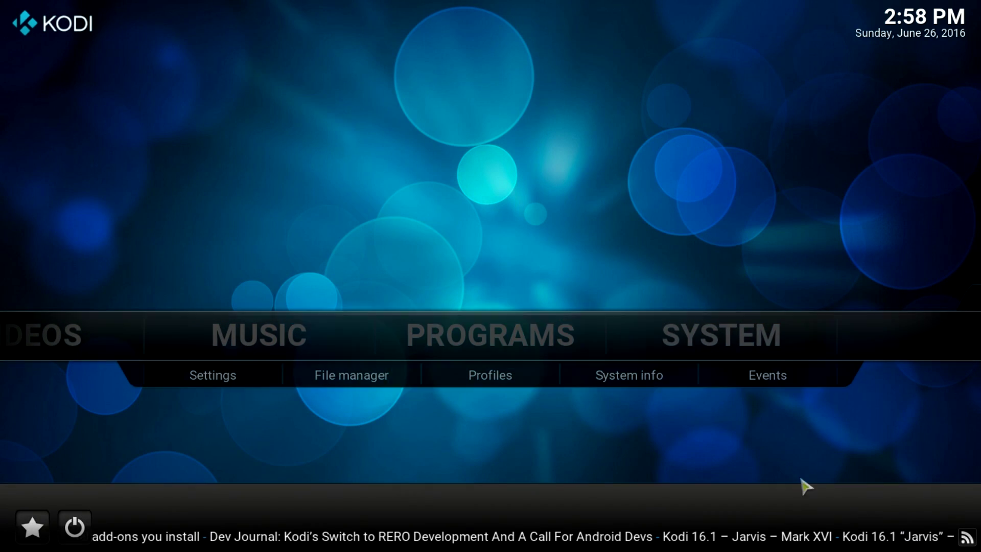
pyautogui.moveTo(532, 346)
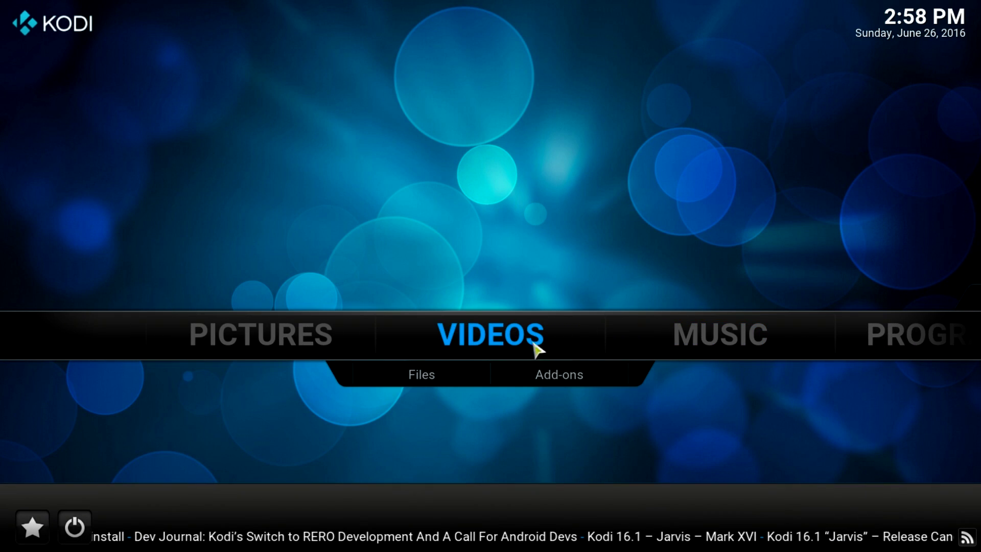
pyautogui.click(542, 379)
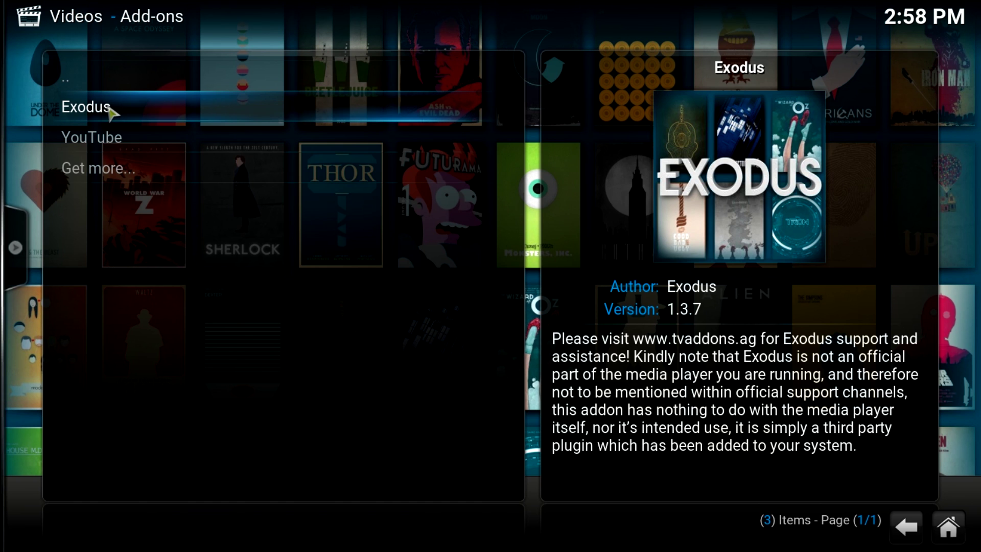
pyautogui.click(109, 108)
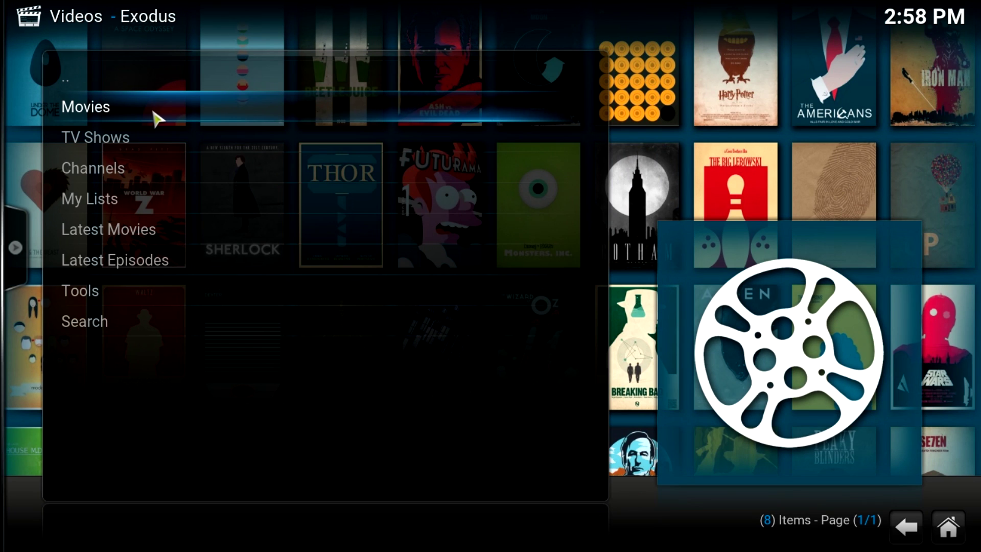
# - Open the season list of Orange Is the New Black from the most popular TV shows in Exodus
pyautogui.click(153, 138)
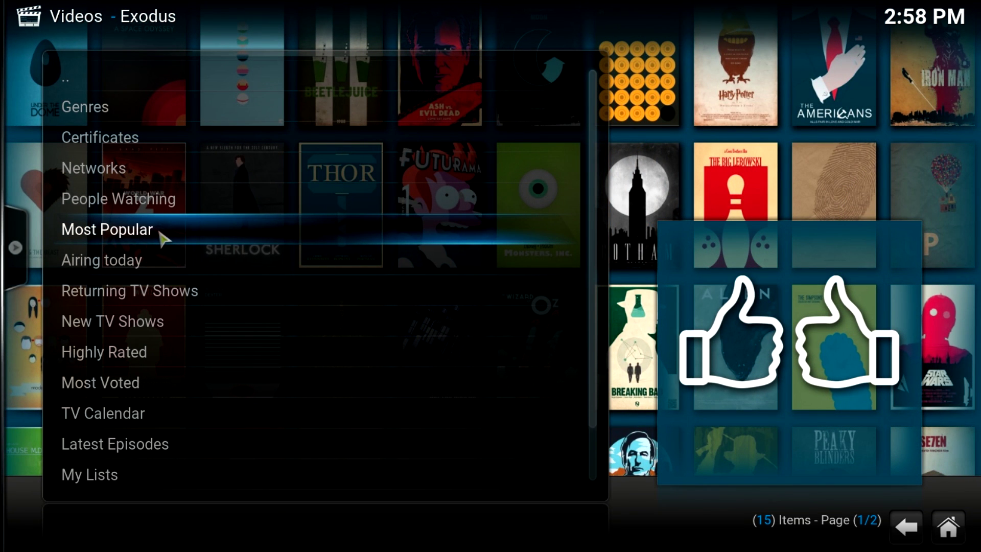
pyautogui.click(158, 226)
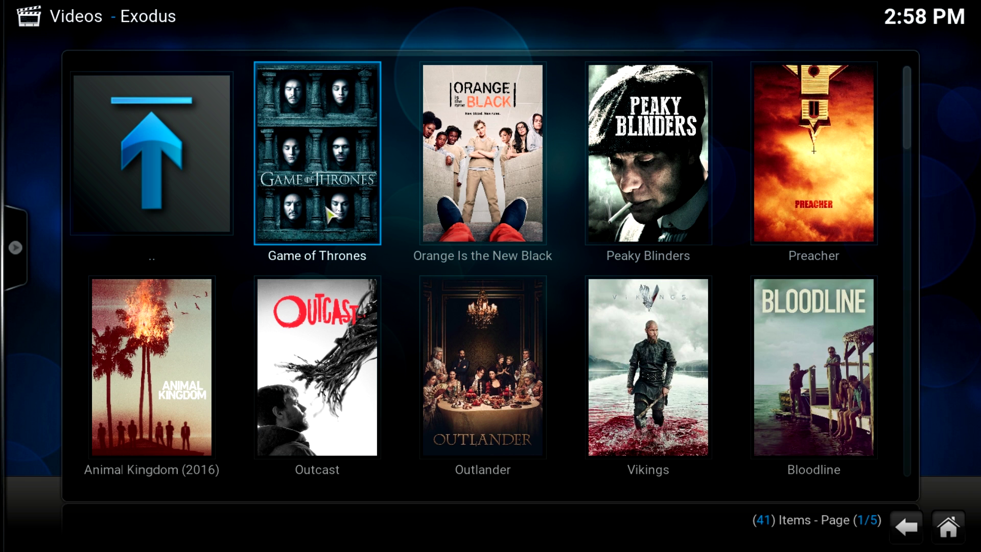
pyautogui.click(489, 192)
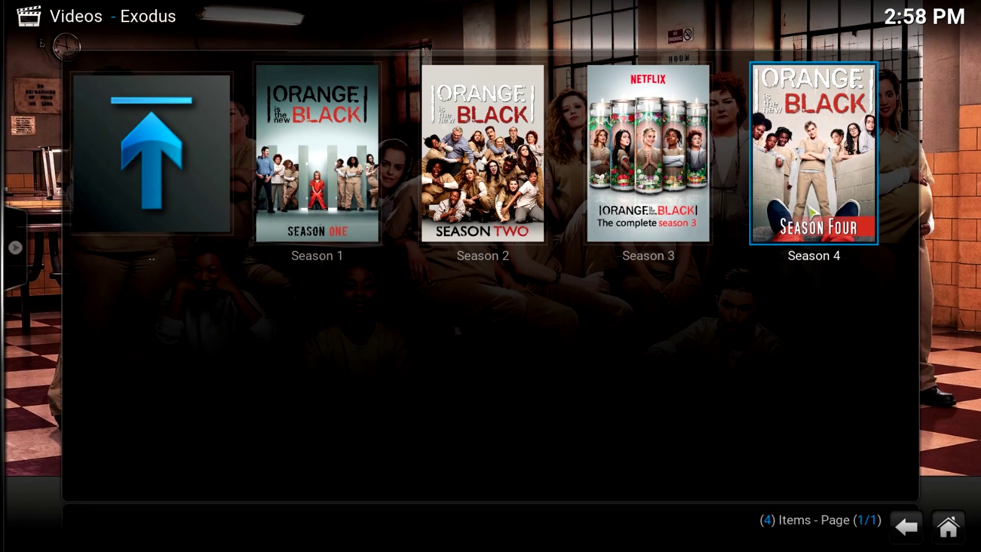
# - Play season 4 episode 1, Work That Body for Me, from the second source, PUTLOCKER GVIDEO HD
pyautogui.click(812, 211)
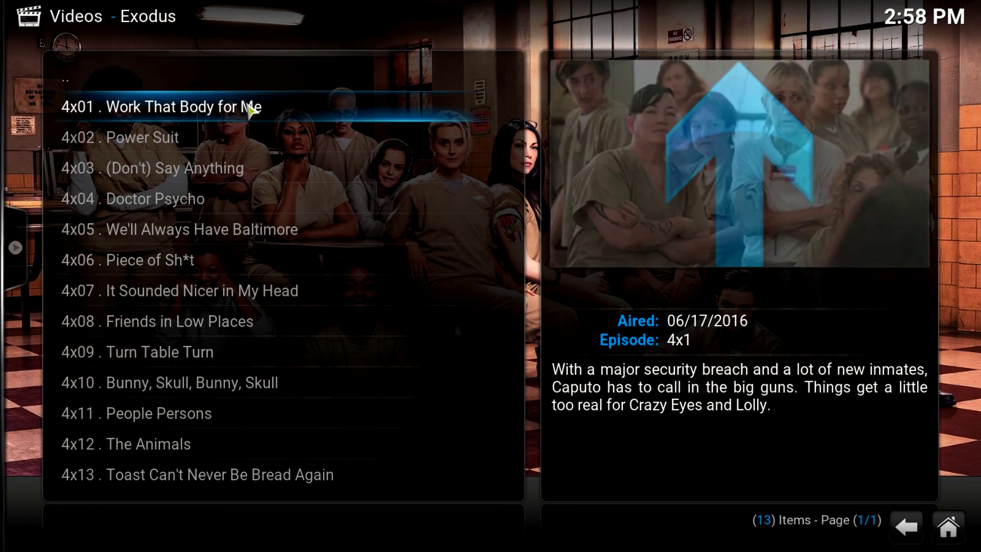
pyautogui.click(249, 109)
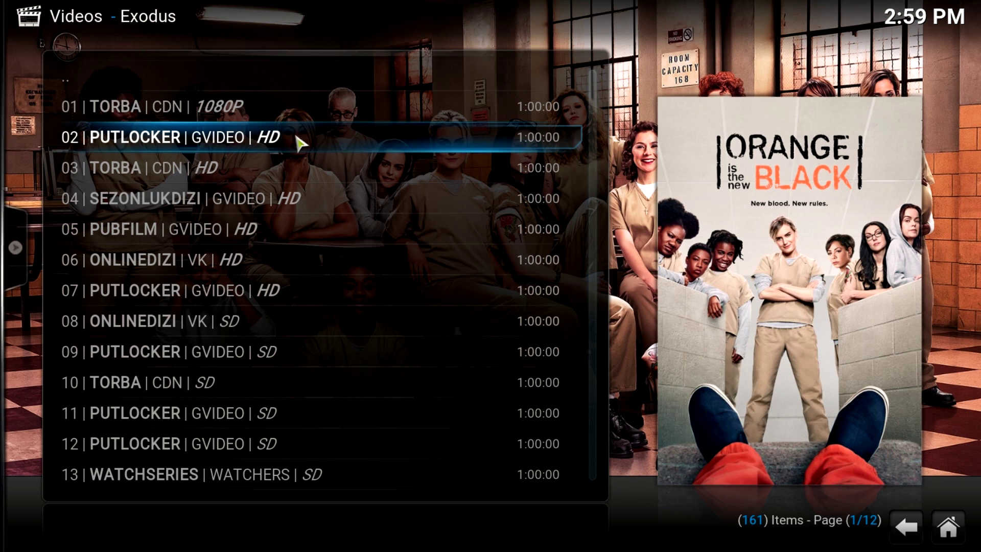
pyautogui.click(296, 137)
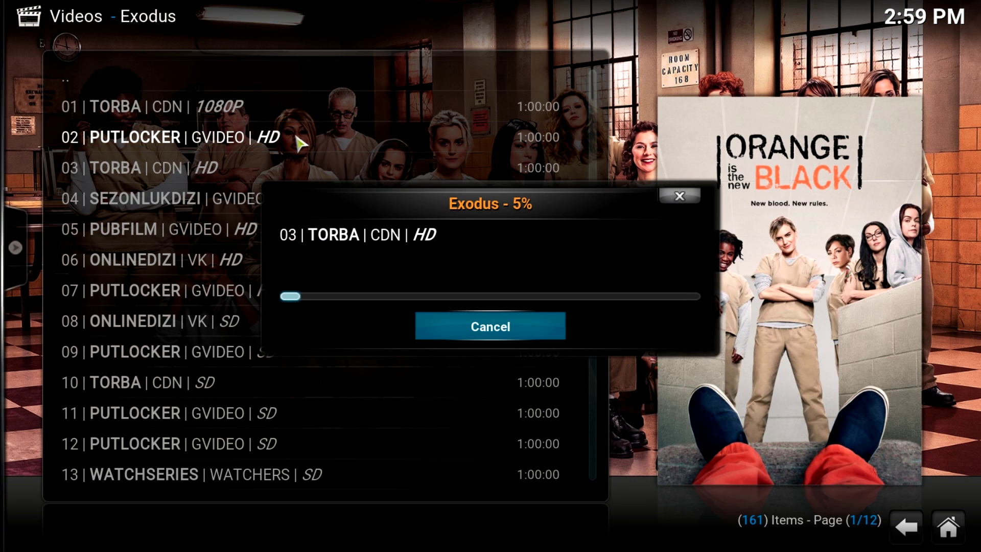
pyautogui.click(497, 333)
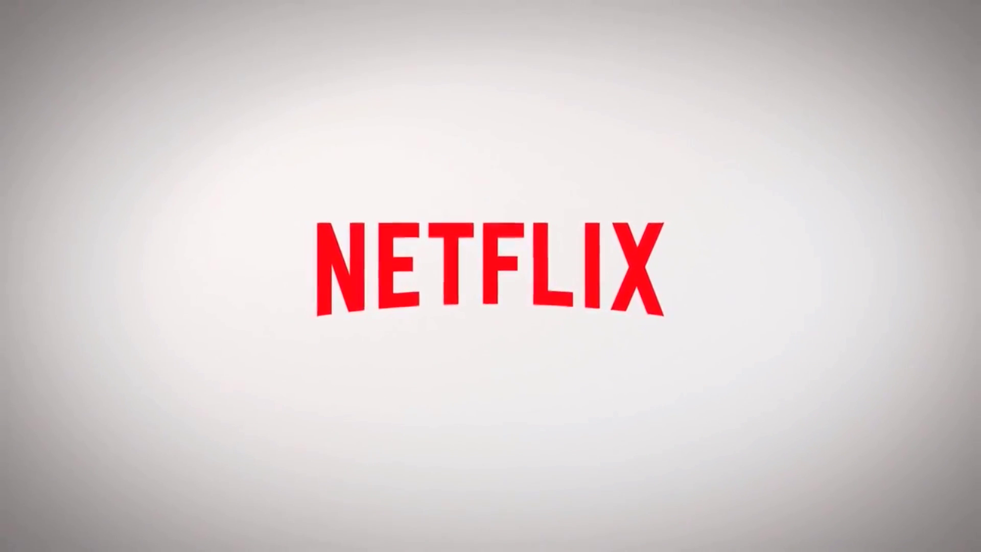
# - Search Subtitles.gr for the playing episode and download the Greek subtitle for the [other] S04E01 720p WEBRip release
pyautogui.moveTo(615, 290)
pyautogui.click(814, 527)
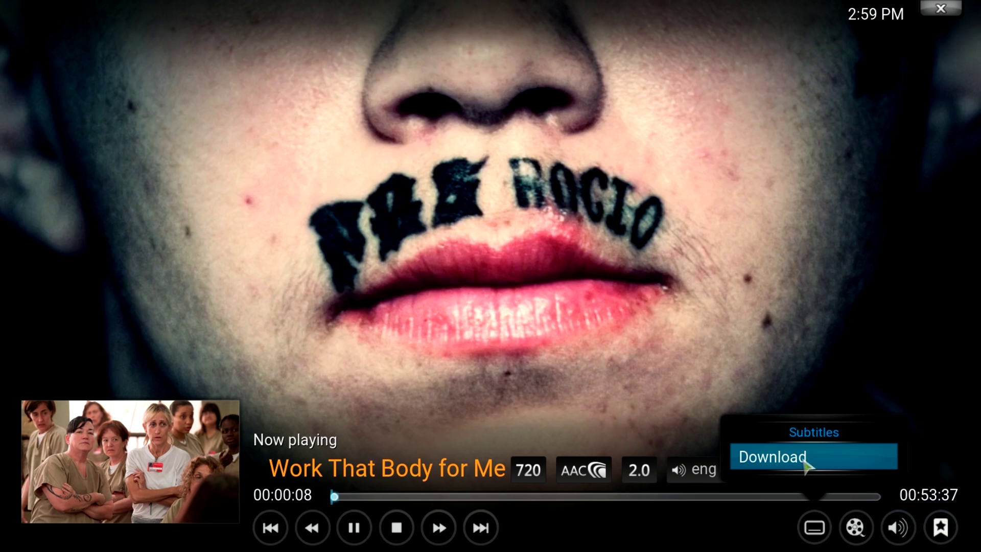
pyautogui.click(807, 457)
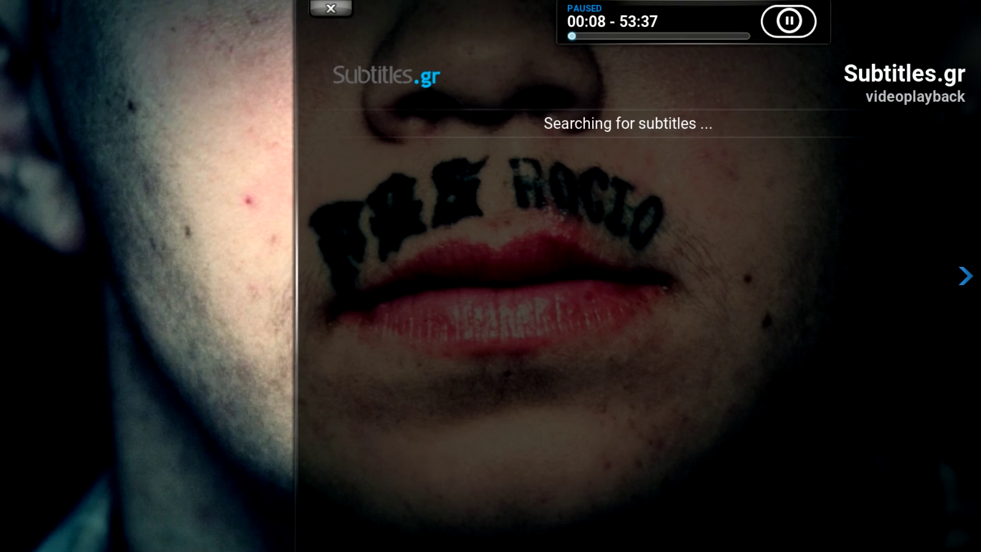
pyautogui.moveTo(978, 220)
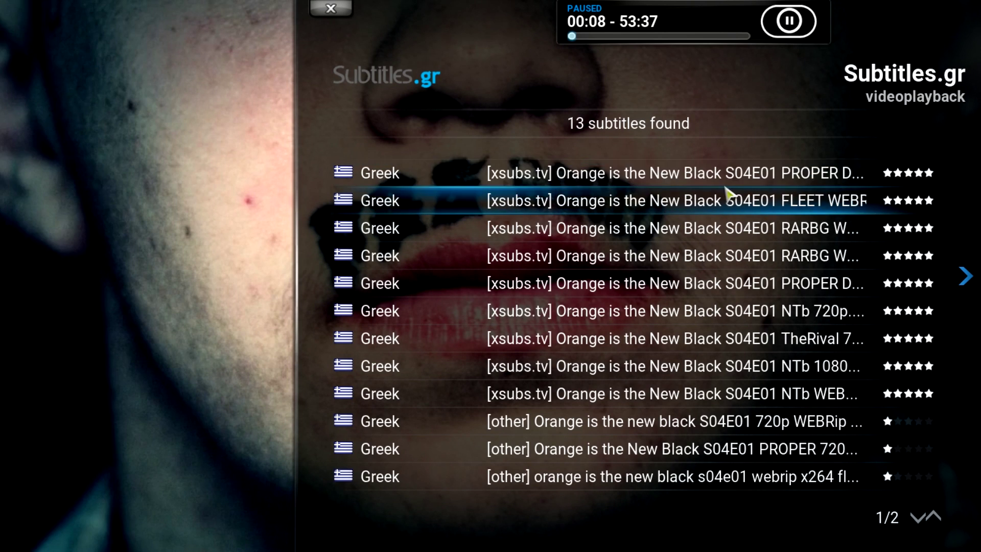
pyautogui.click(701, 424)
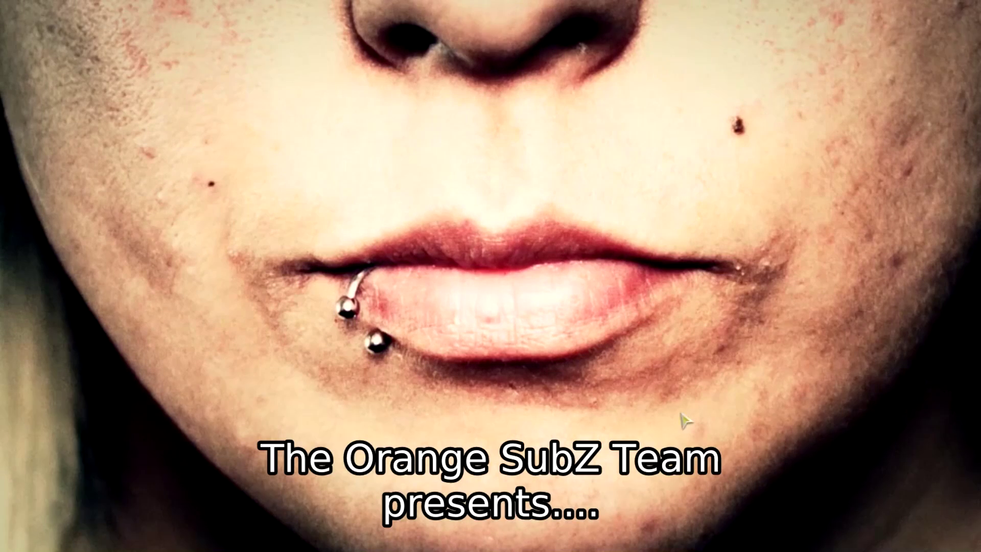
# - Skip the episode ahead to about six and a half minutes and reopen the subtitle download search
pyautogui.moveTo(383, 441)
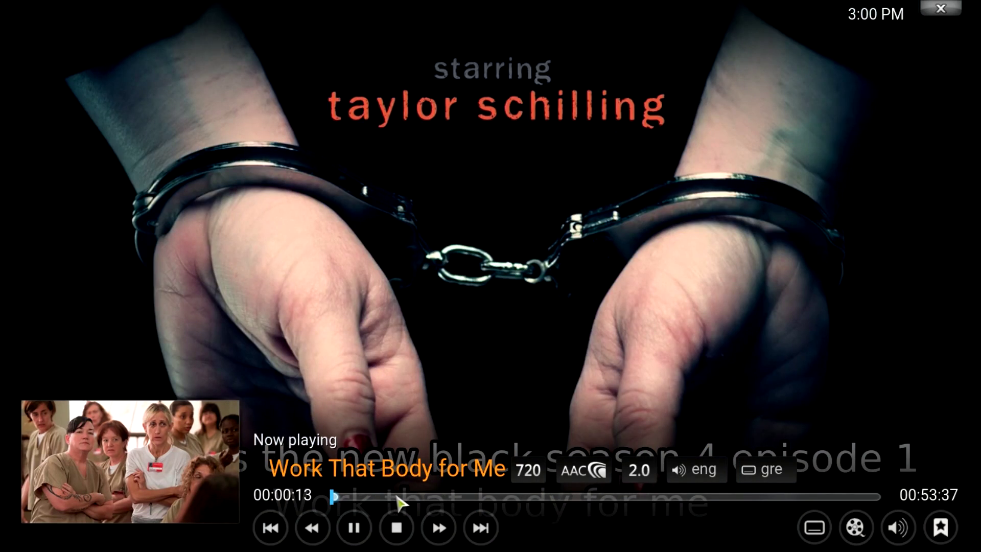
pyautogui.click(396, 496)
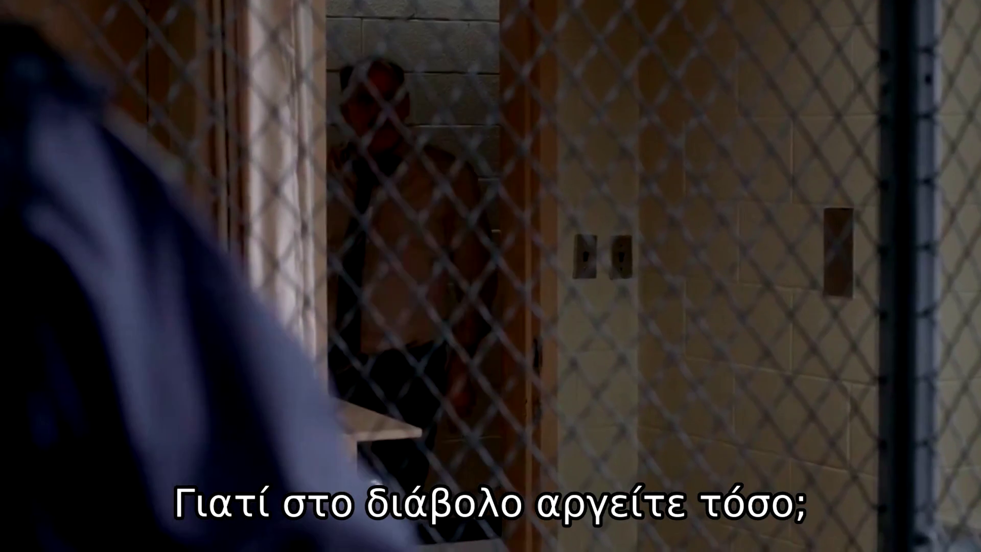
pyautogui.moveTo(478, 338)
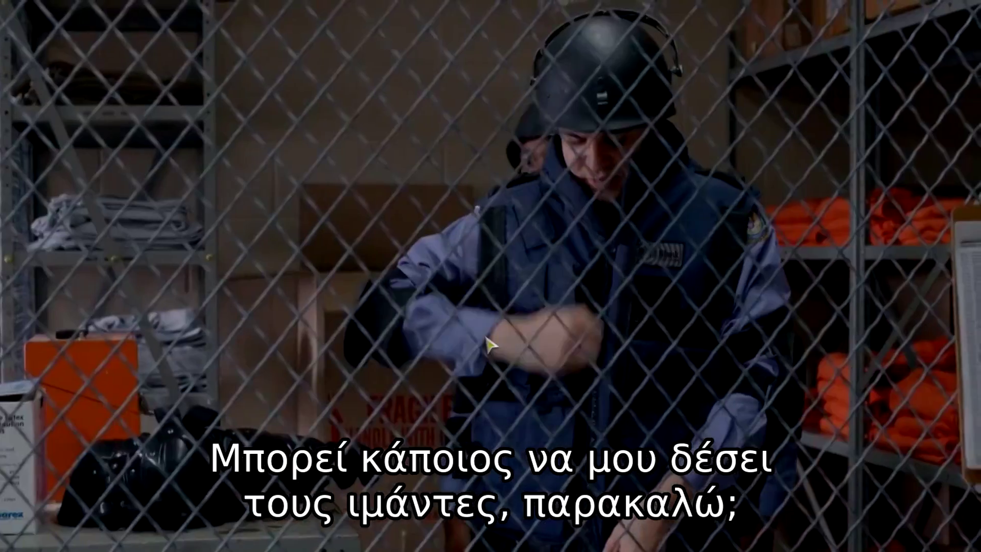
pyautogui.moveTo(713, 406)
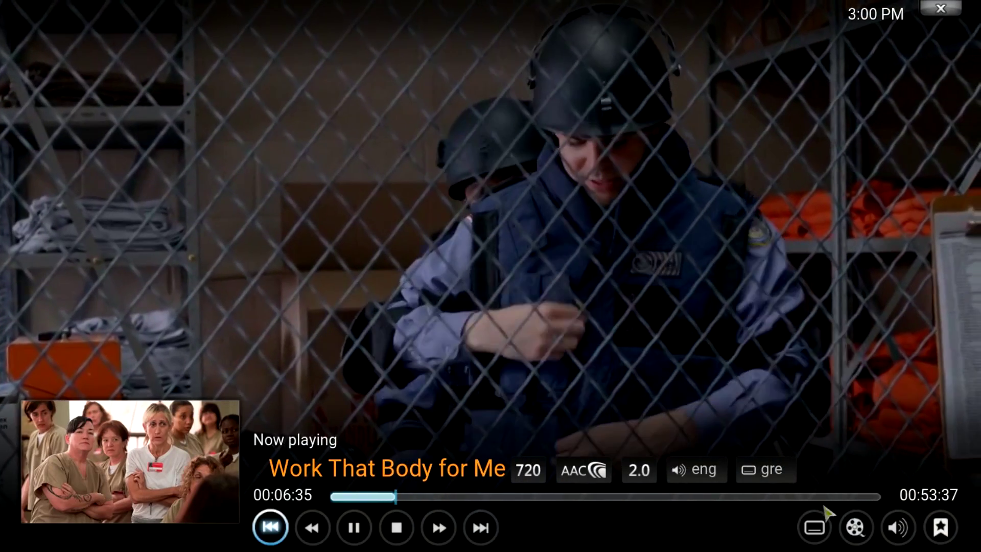
pyautogui.click(814, 526)
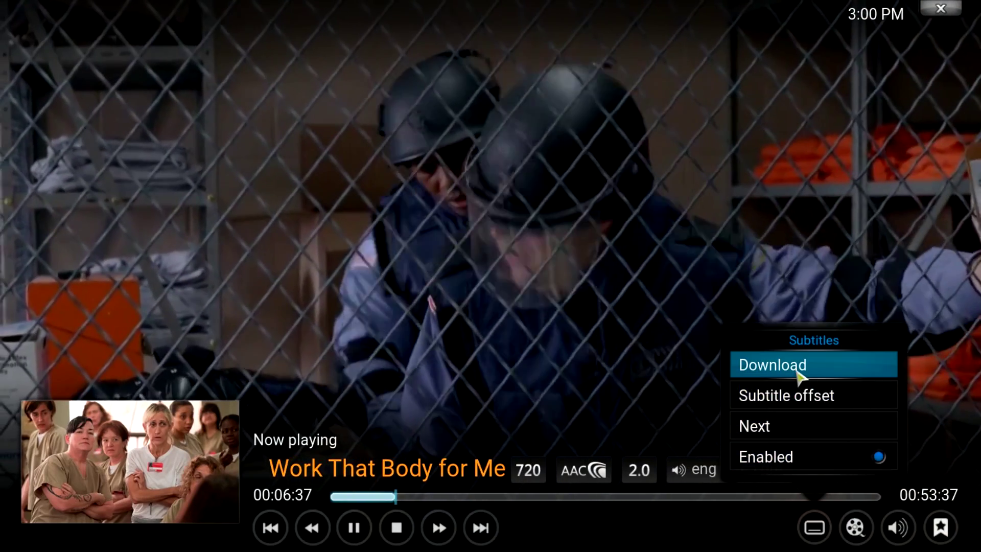
pyautogui.click(797, 372)
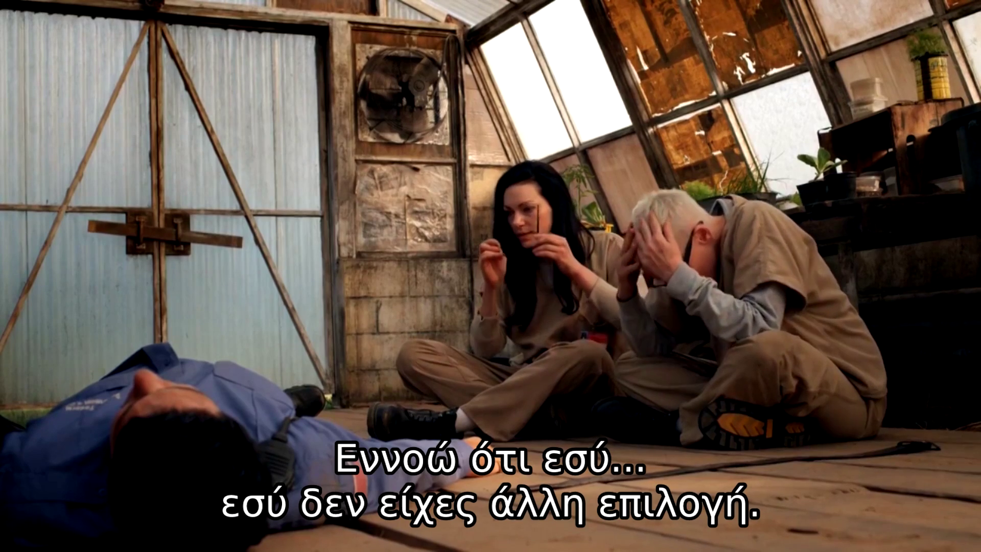
# - Stop the episode and go back through the Exodus lists to the video add-ons
pyautogui.moveTo(613, 427)
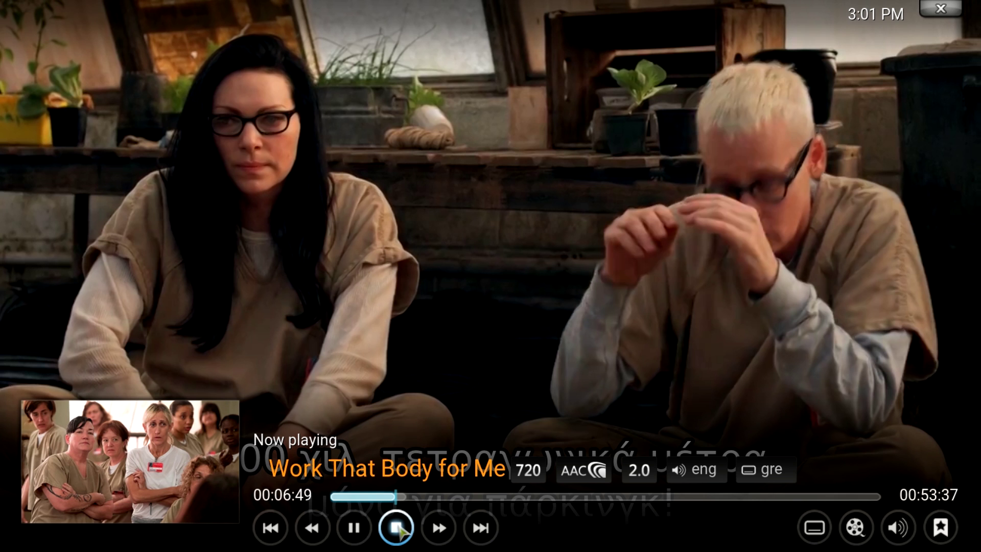
pyautogui.click(398, 528)
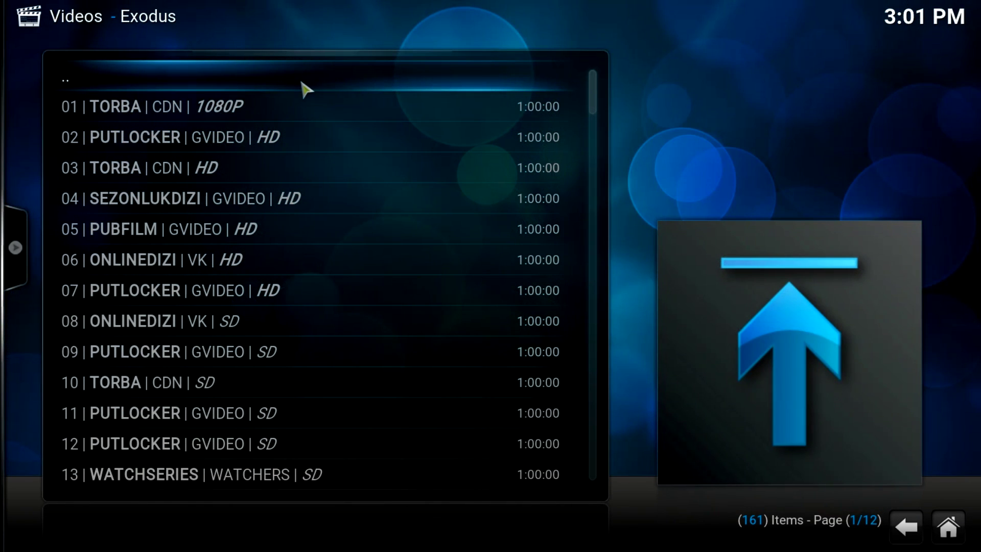
pyautogui.click(302, 82)
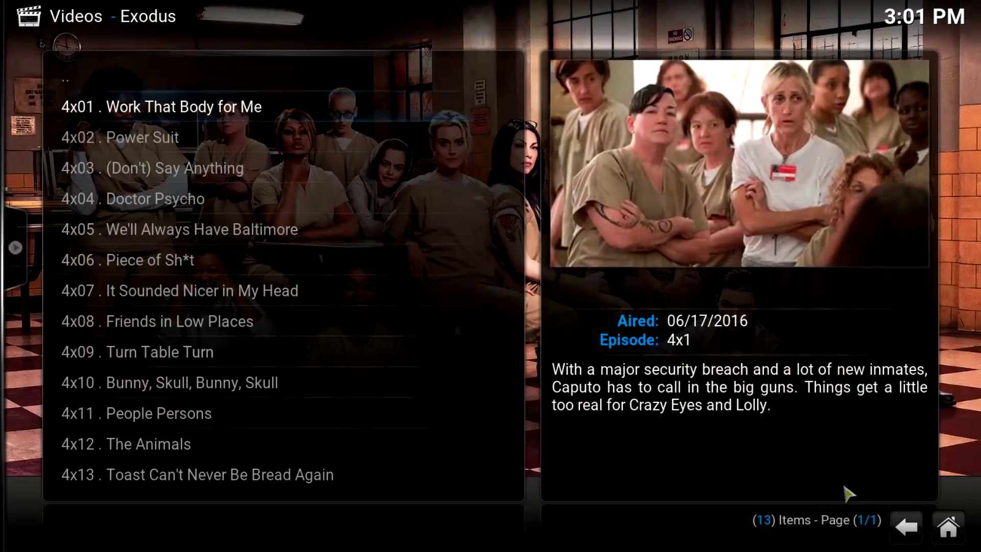
pyautogui.click(898, 526)
pyautogui.click(897, 526)
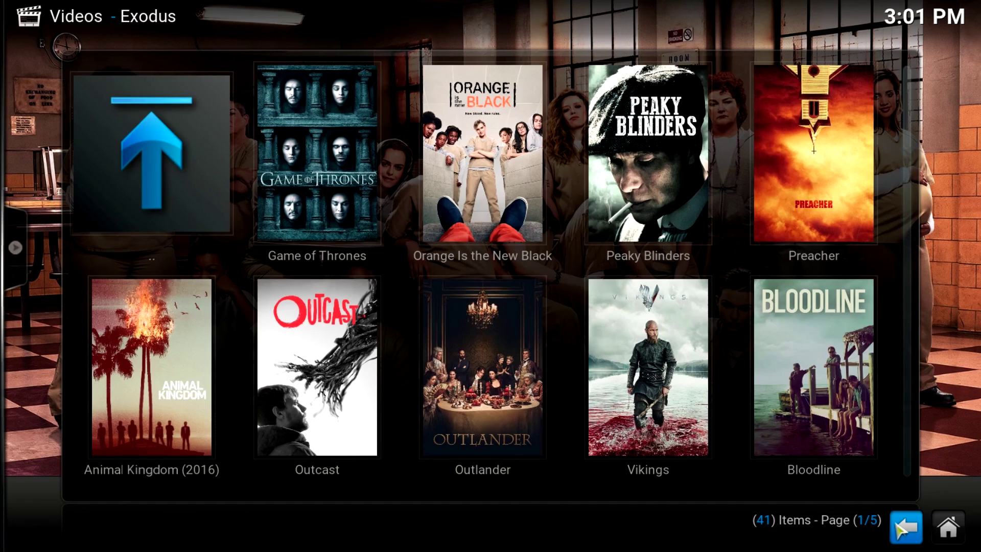
pyautogui.click(898, 529)
pyautogui.click(899, 529)
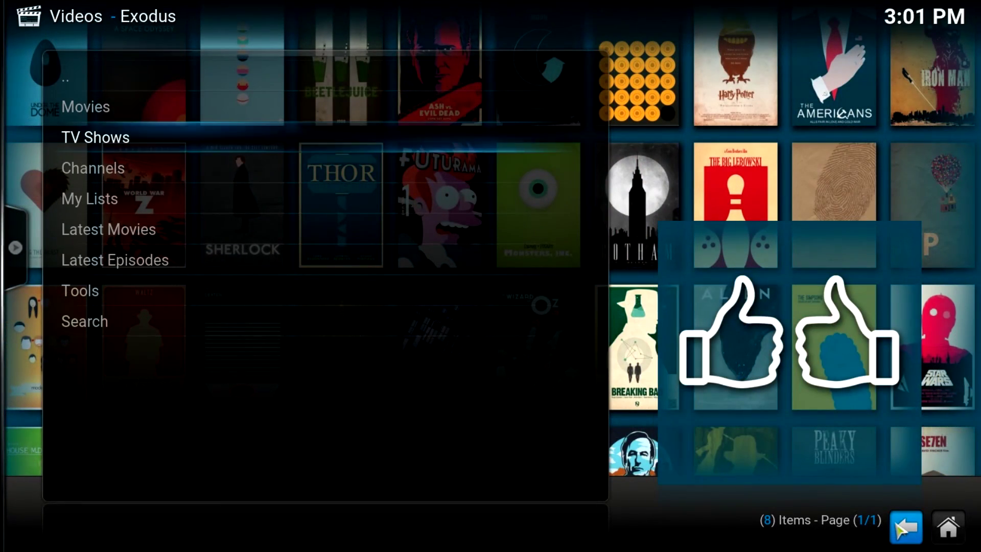
pyautogui.click(899, 529)
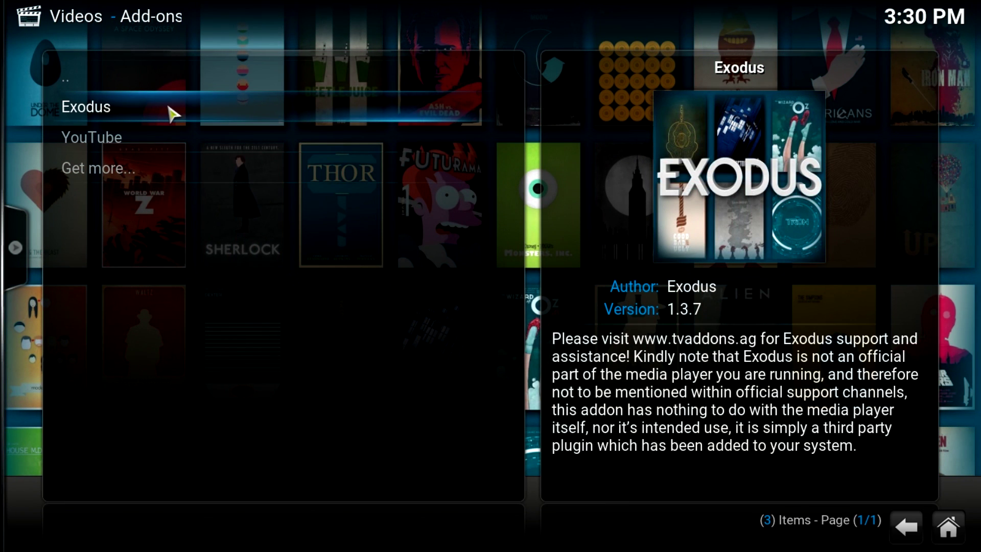
# - Open the Exodus settings from its Tools and start the Trakt authorization in the account settings
pyautogui.click(168, 107)
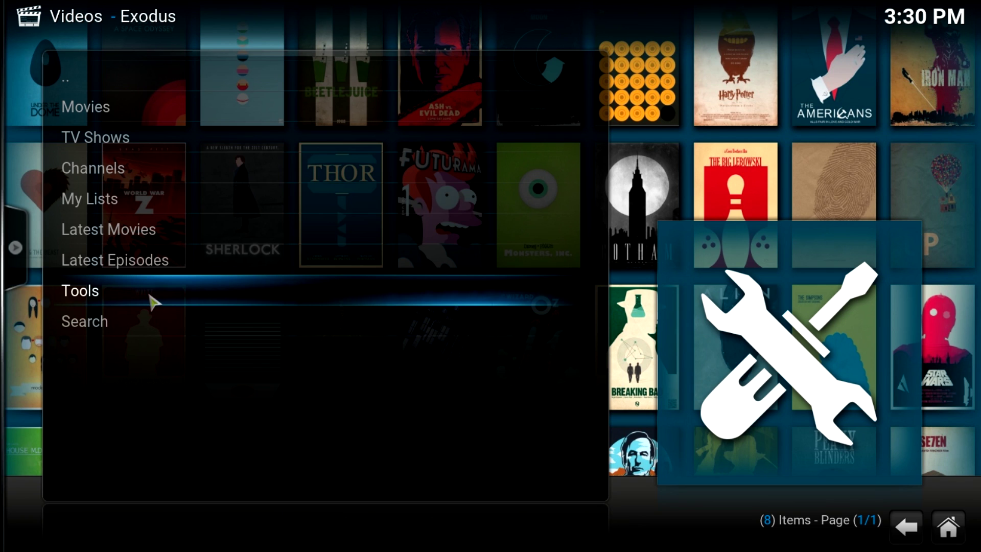
pyautogui.click(149, 295)
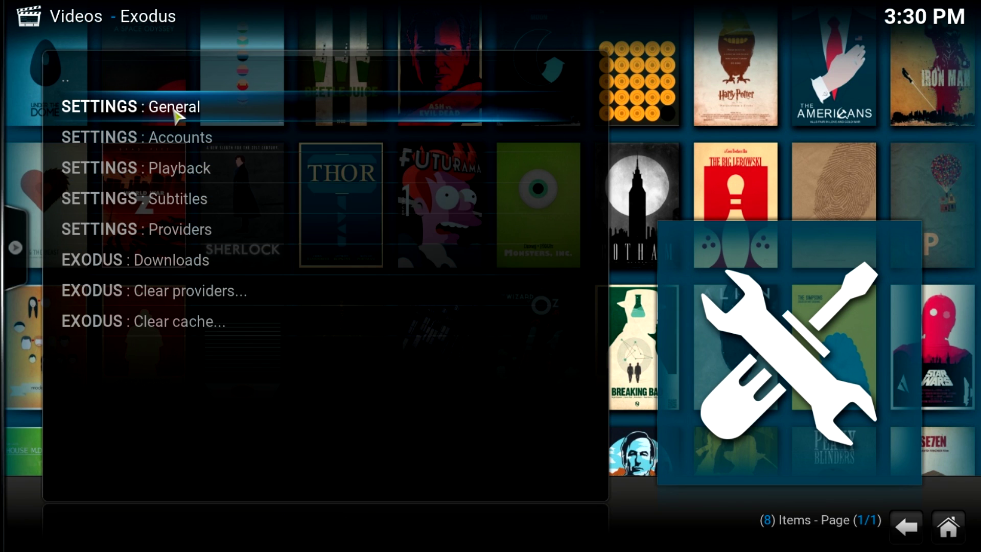
pyautogui.click(189, 112)
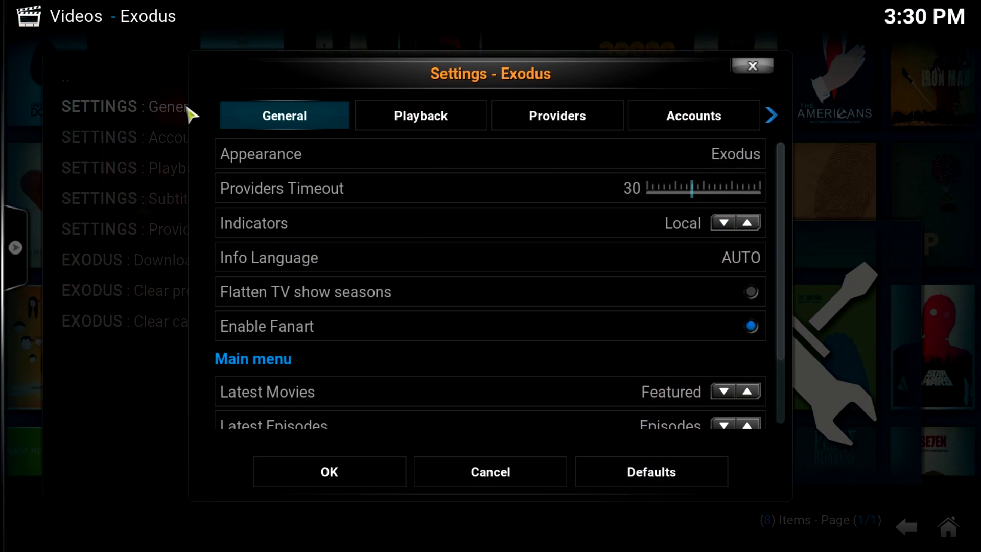
pyautogui.moveTo(684, 125)
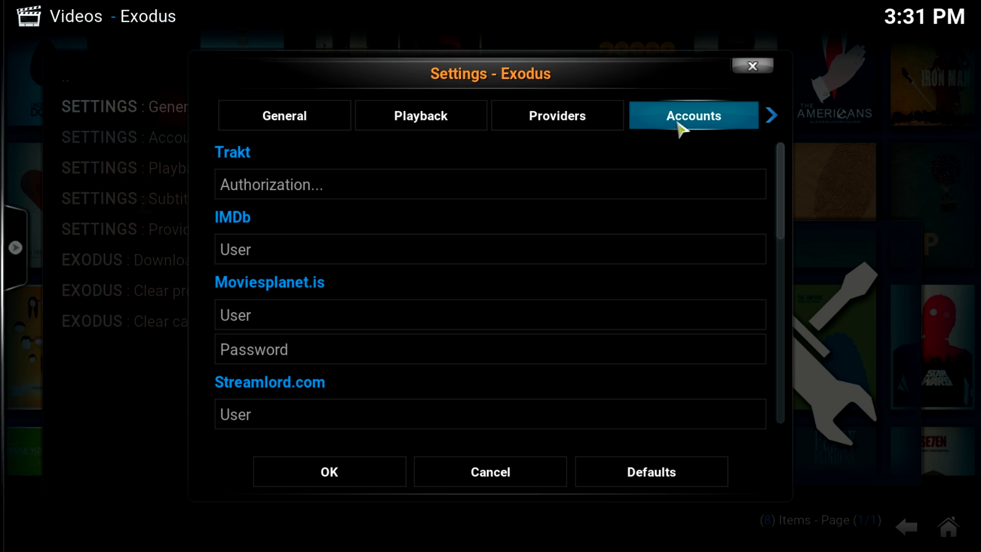
pyautogui.click(415, 182)
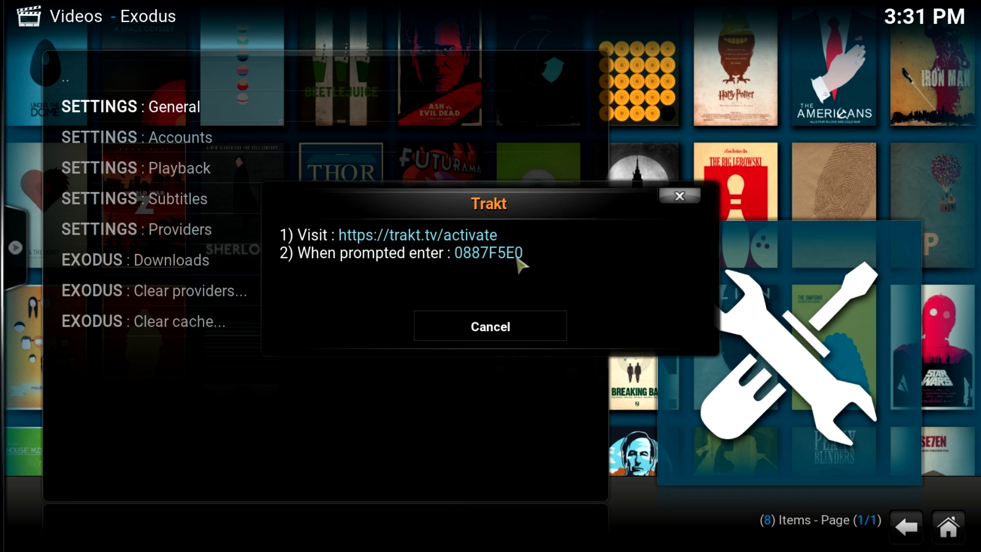
# - Switch Kodi to a window and enter the displayed activation code on the trakt.tv/activate page in Firefox
pyautogui.press('\\')
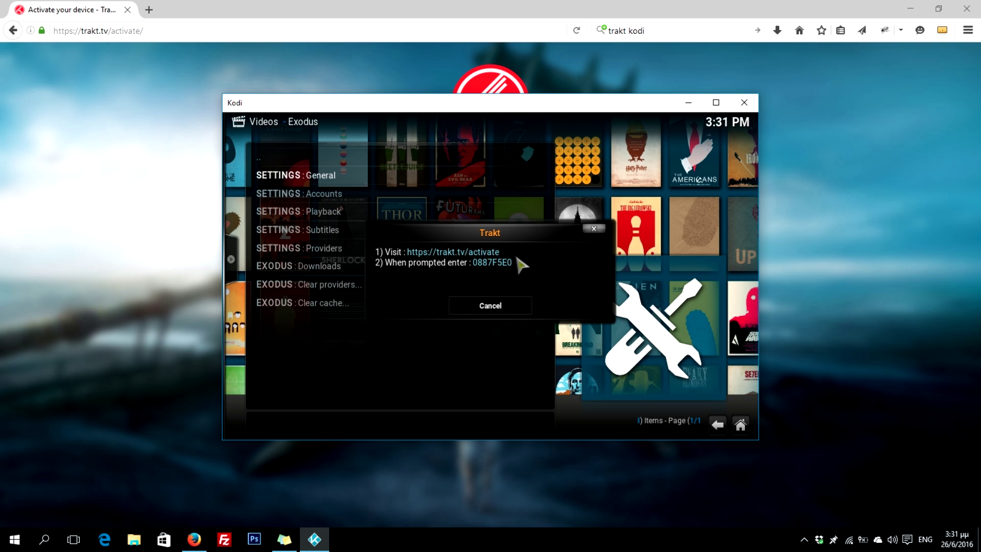
pyautogui.click(275, 6)
pyautogui.write('0')
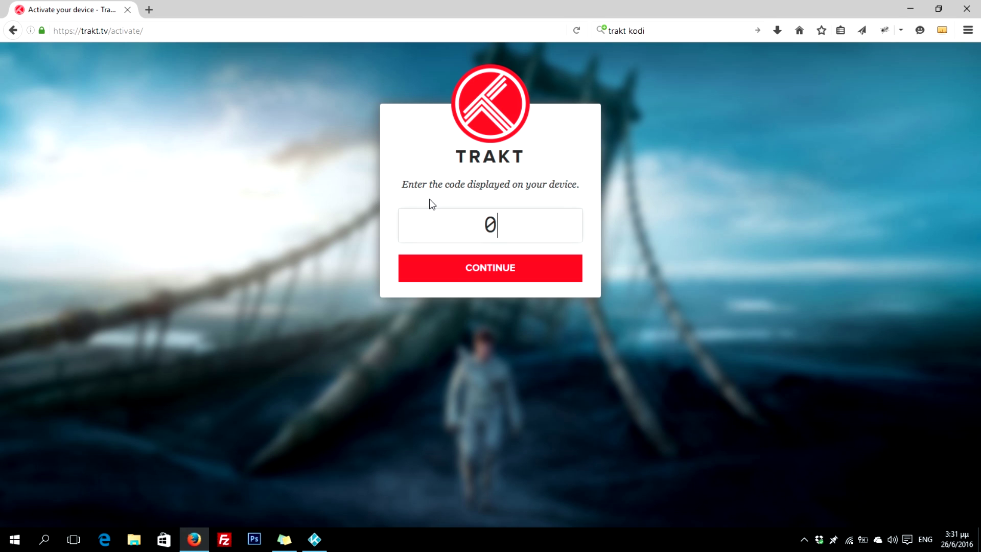
pyautogui.write('88')
pyautogui.click(315, 539)
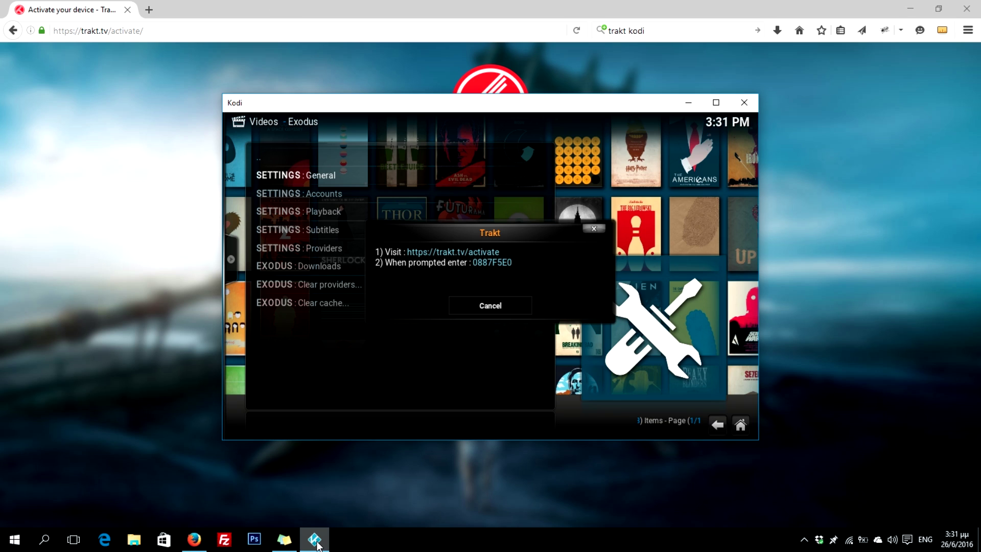
pyautogui.click(315, 540)
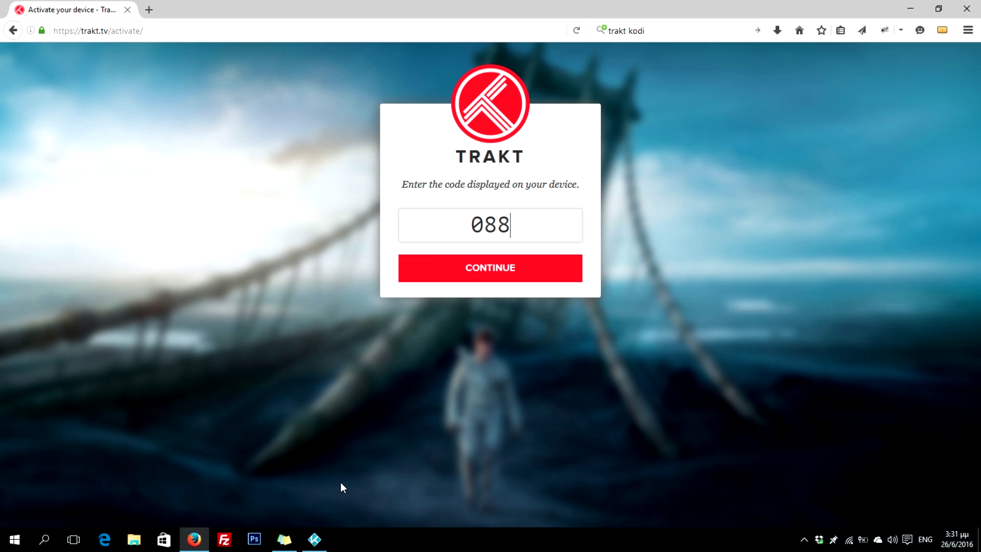
pyautogui.write('7F')
pyautogui.click(315, 540)
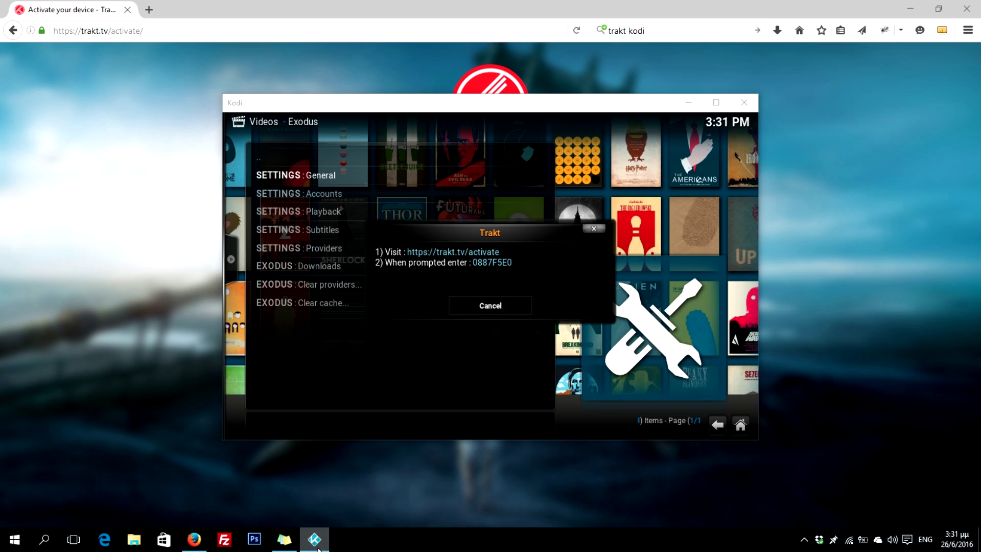
pyautogui.click(317, 545)
pyautogui.write('5E')
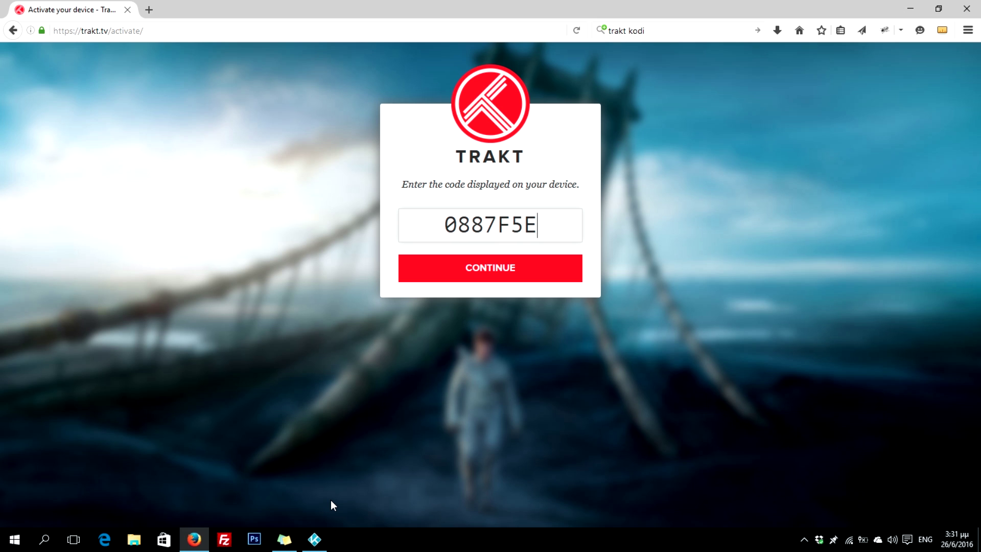
pyautogui.write('0')
# - Check the entered code against the one in Kodi, submit it and allow Exodus to use the Trakt account
pyautogui.click(315, 542)
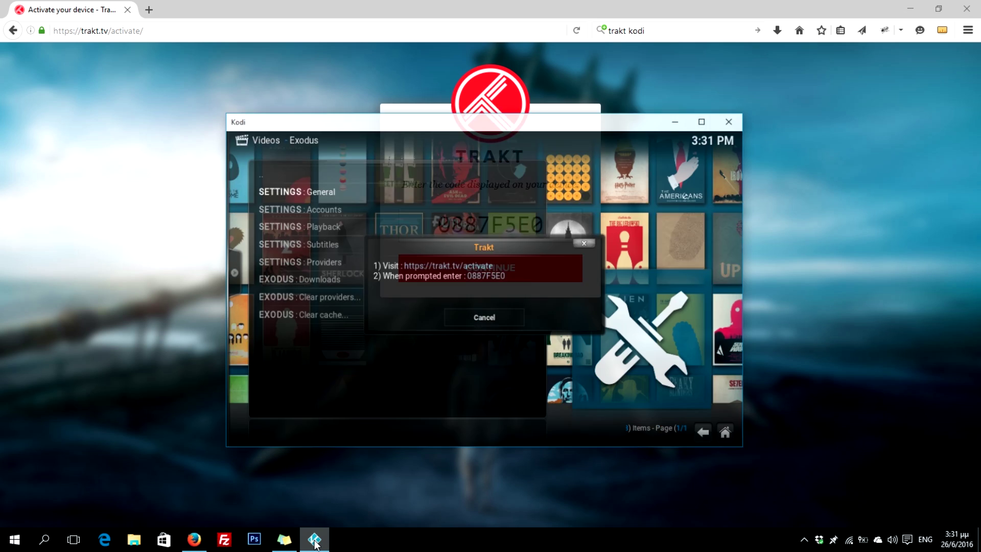
pyautogui.click(314, 542)
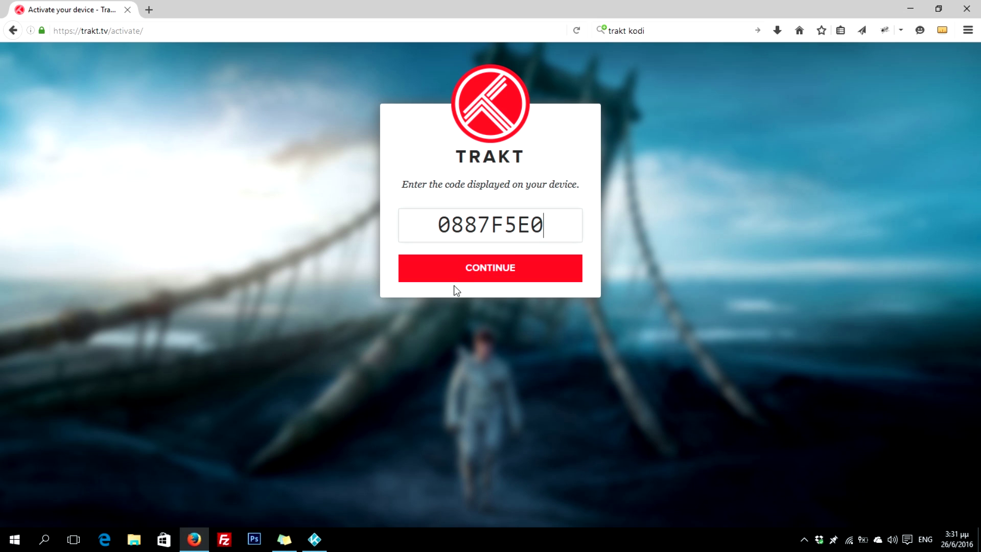
pyautogui.click(462, 267)
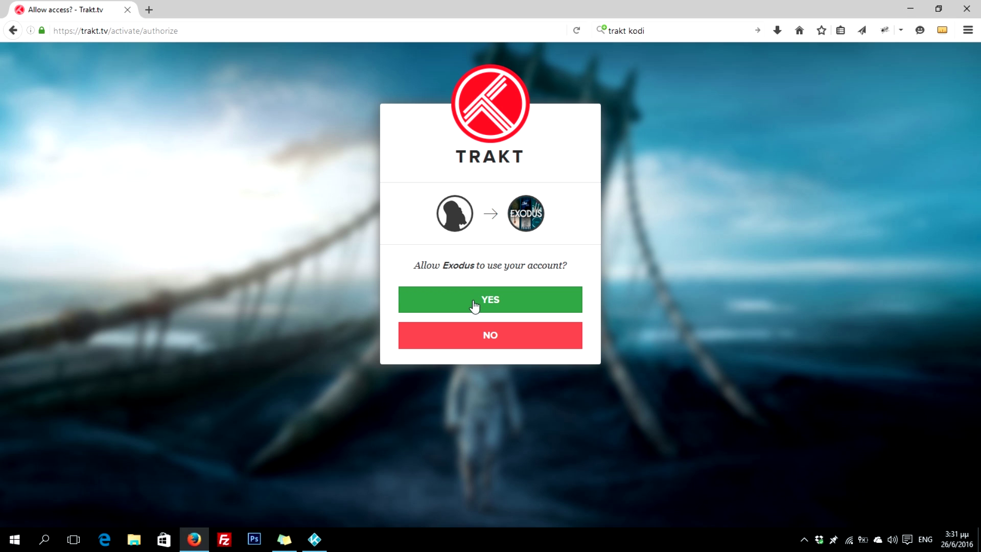
pyautogui.click(474, 305)
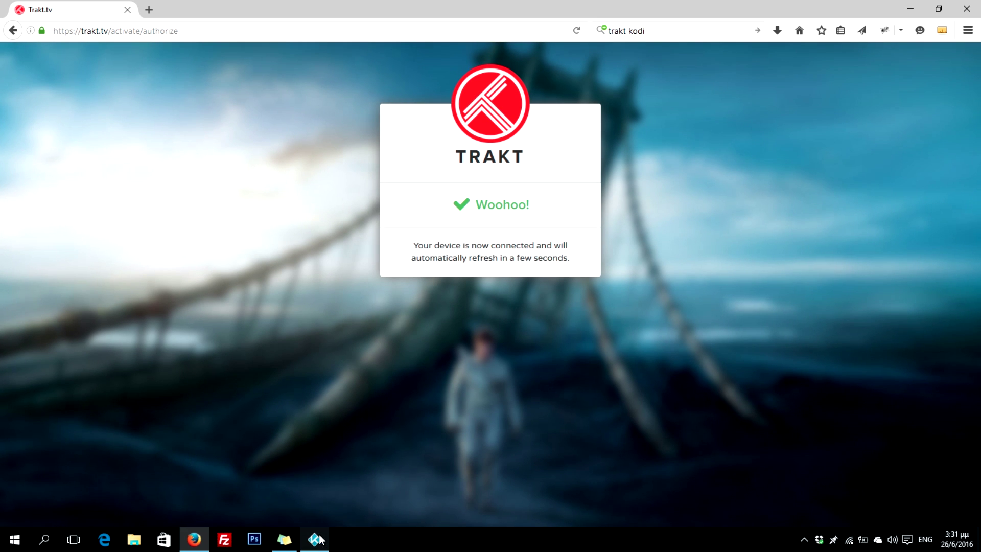
# - Switch back to Kodi, dismiss the Trakt activation prompt and confirm the Exodus account settings
pyautogui.click(315, 539)
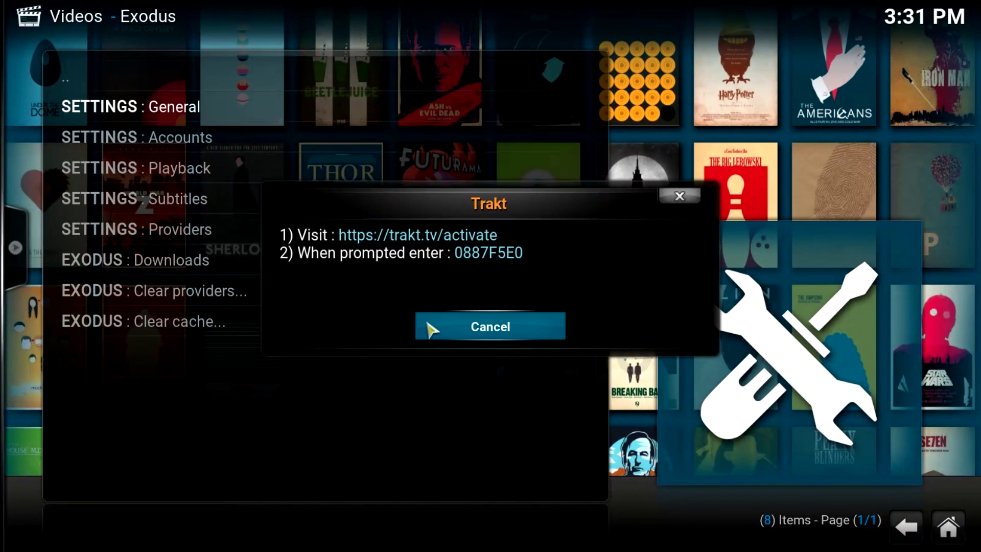
pyautogui.click(458, 326)
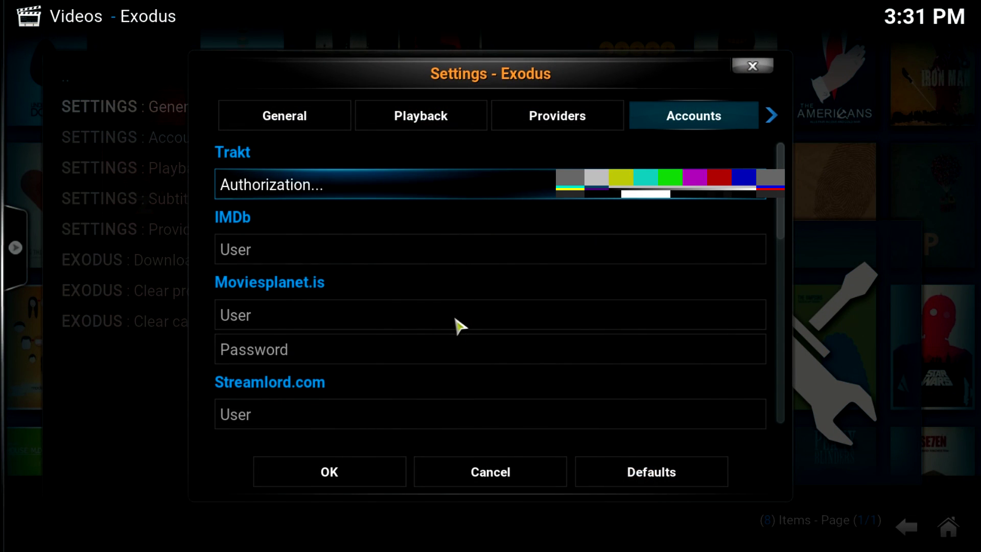
pyautogui.click(376, 482)
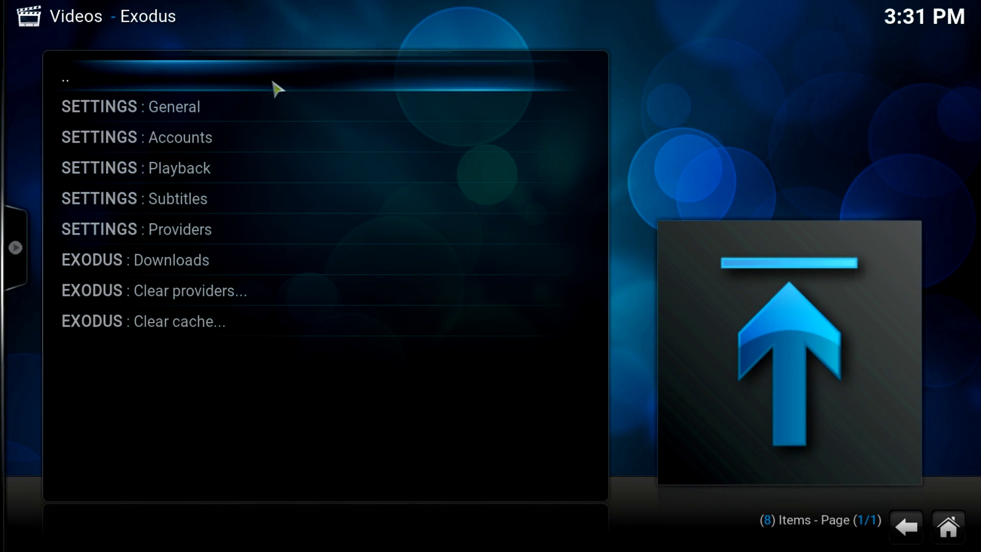
# - Leave the Exodus Tools and open the Most Popular list of TV shows
pyautogui.click(272, 81)
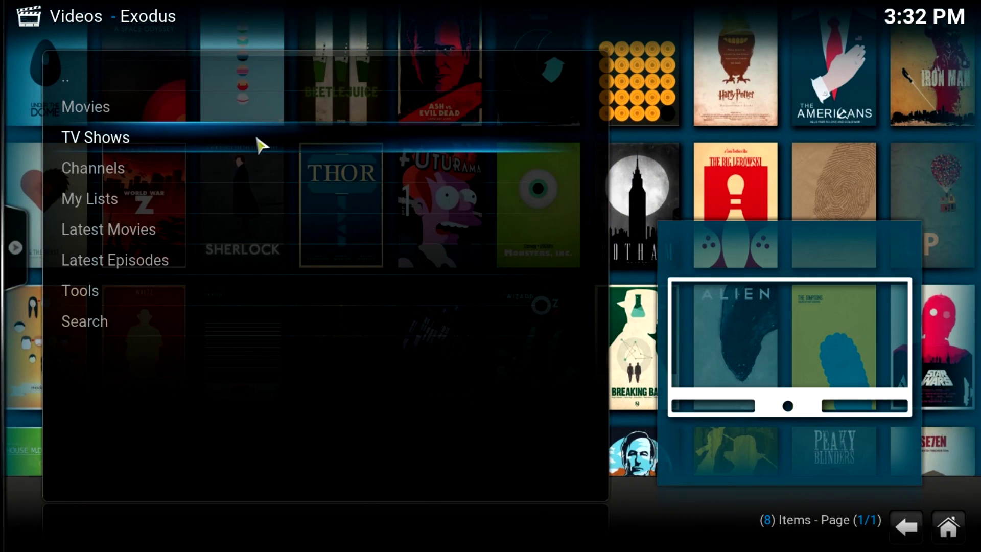
pyautogui.click(256, 137)
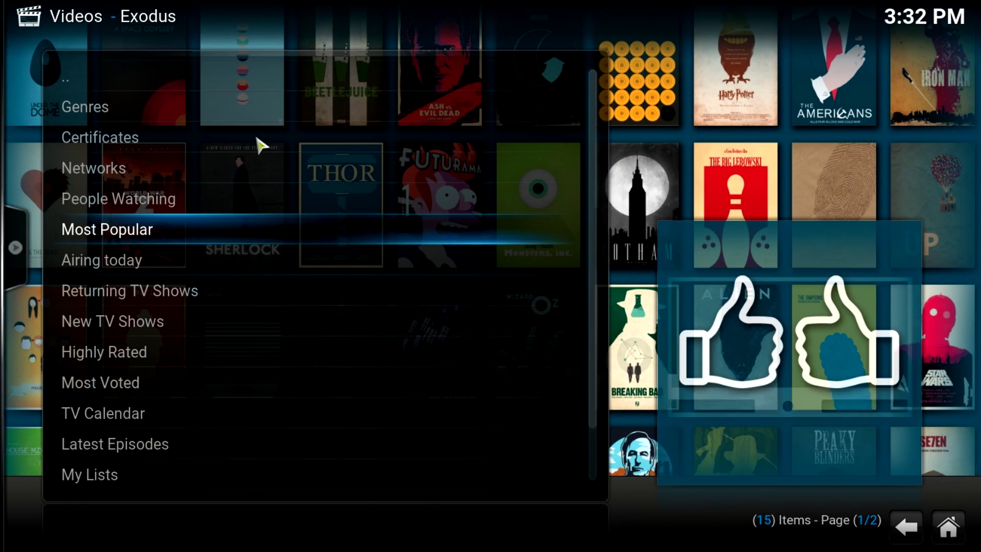
pyautogui.click(222, 228)
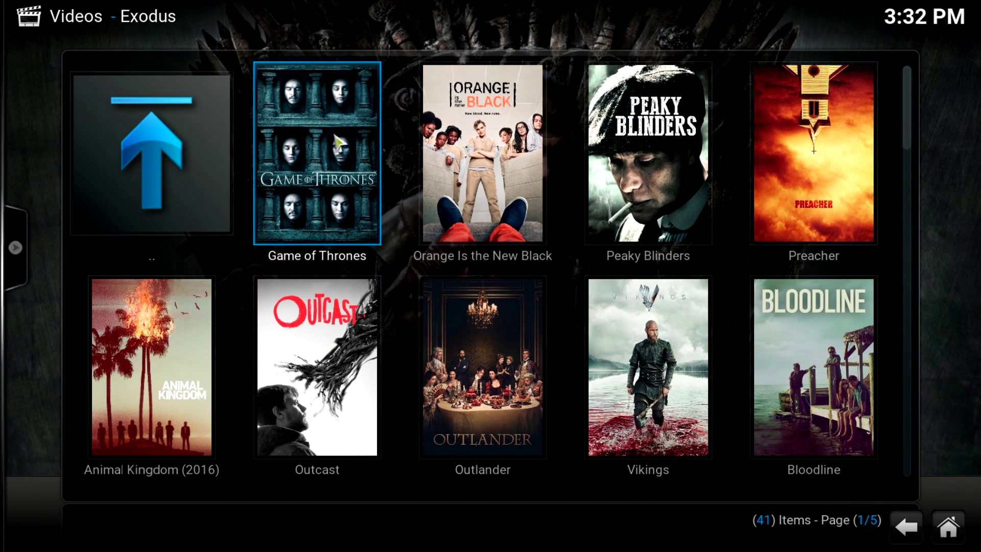
# - Add Game of Thrones to the Trakt collection with the Trakt Manager
pyautogui.rightClick(359, 145)
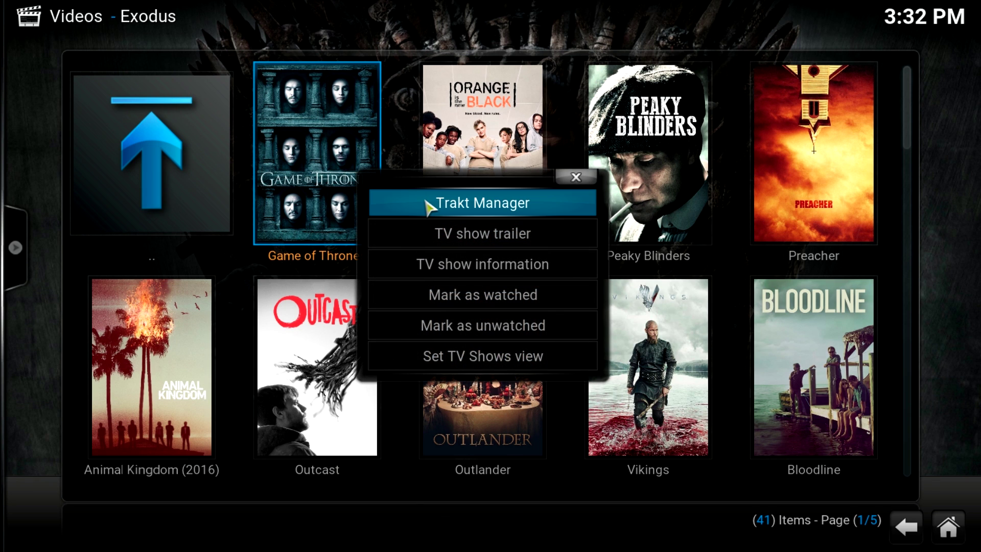
pyautogui.click(428, 207)
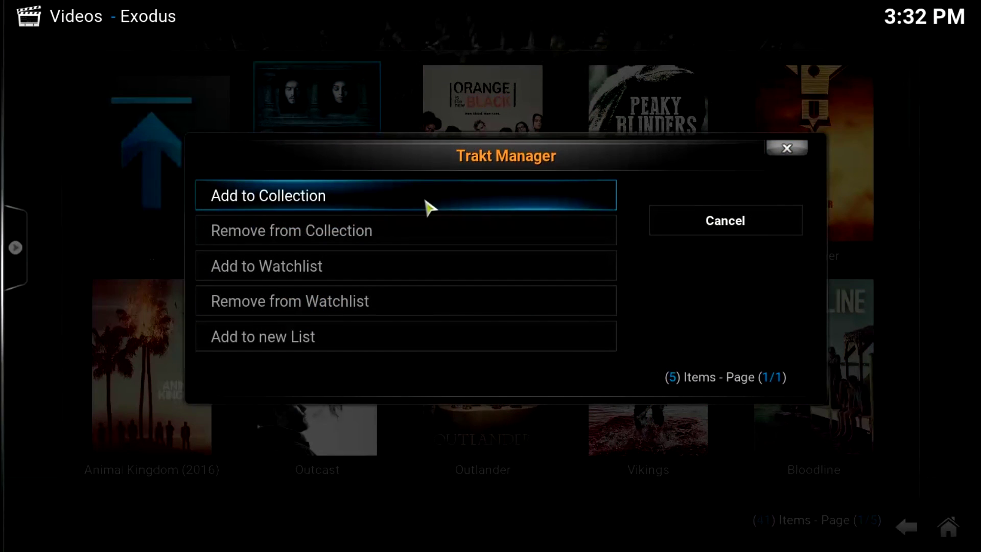
pyautogui.click(356, 194)
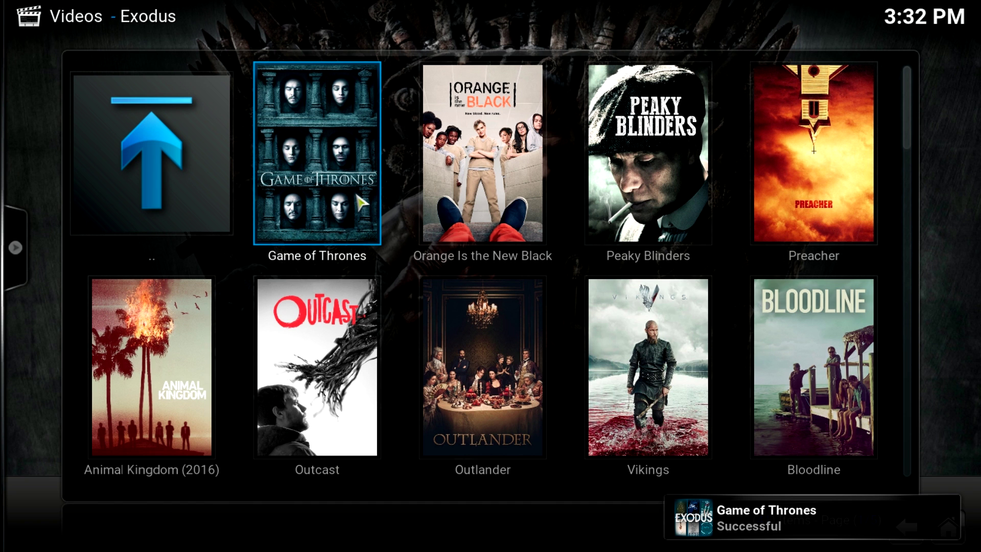
# - Add Orange Is the New Black to the Trakt collection with the Trakt Manager
pyautogui.rightClick(458, 174)
pyautogui.click(476, 206)
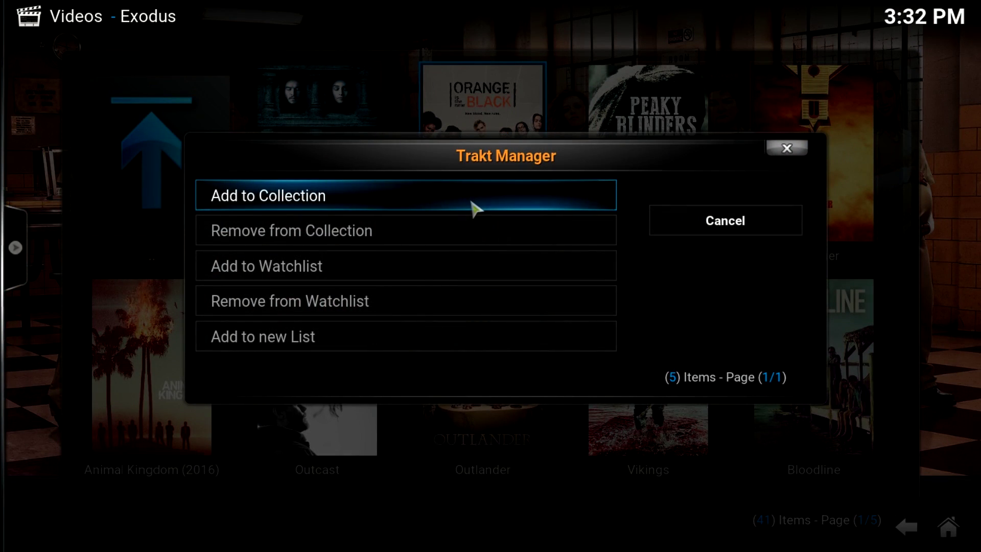
pyautogui.click(472, 203)
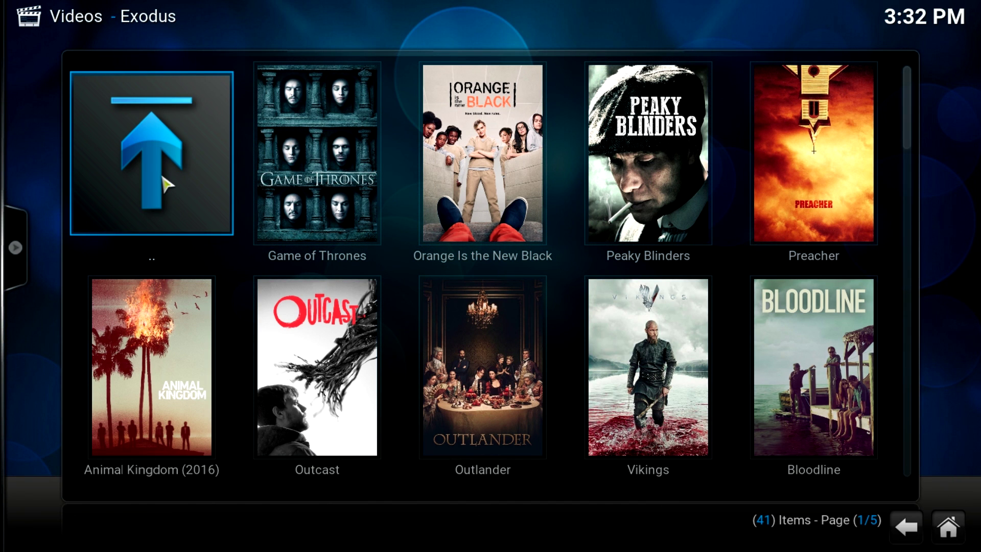
# - Go back to the TV show categories and open the Trakt TV Collection in My Lists to check its shows
pyautogui.click(162, 175)
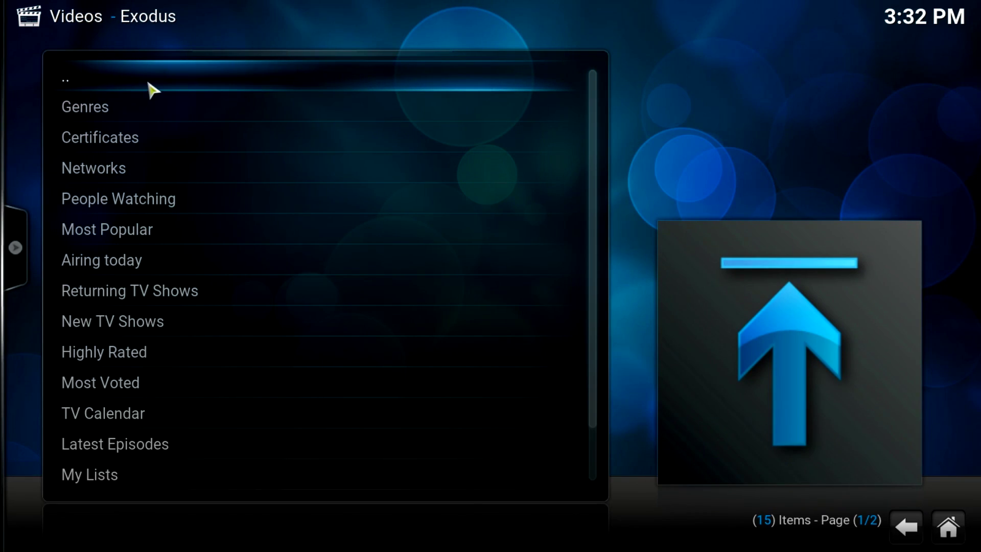
pyautogui.scroll(-2, 165, 153)
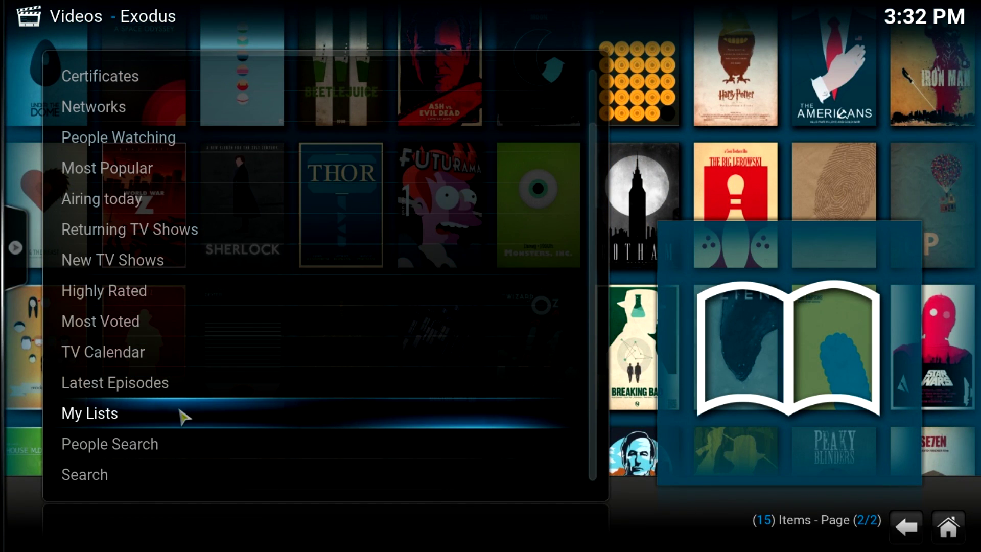
pyautogui.click(183, 416)
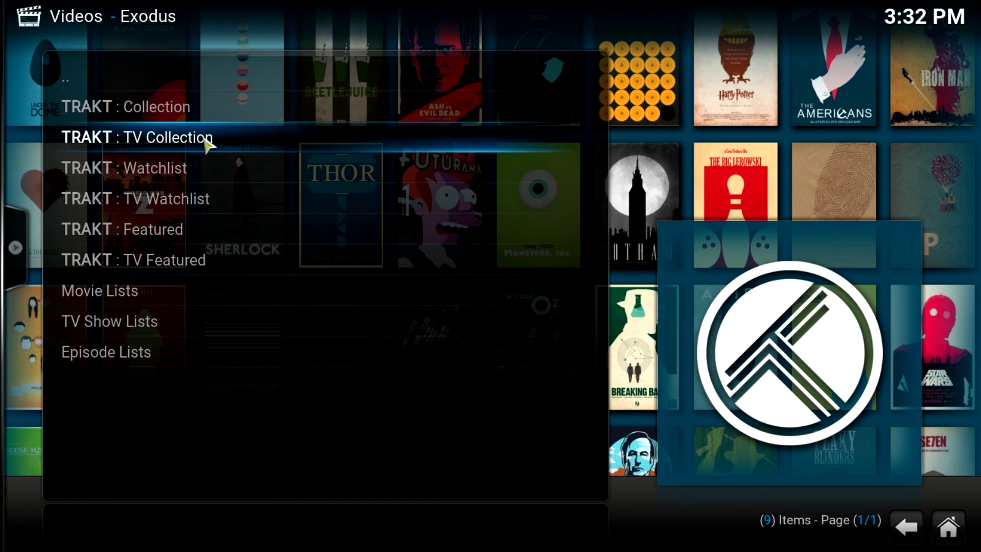
pyautogui.click(207, 143)
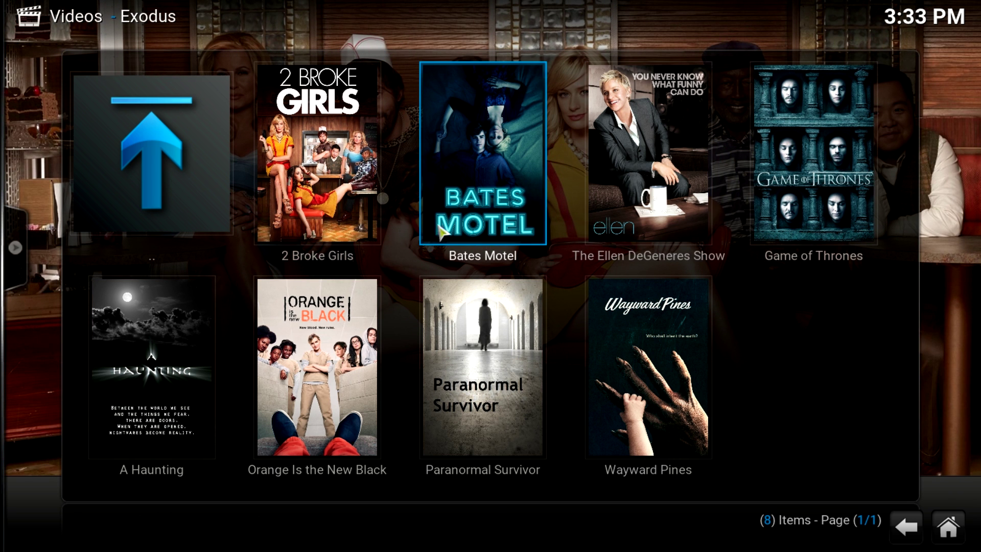
# - Go back from the Trakt TV Collection through the TV show categories to the main Exodus list
pyautogui.click(194, 144)
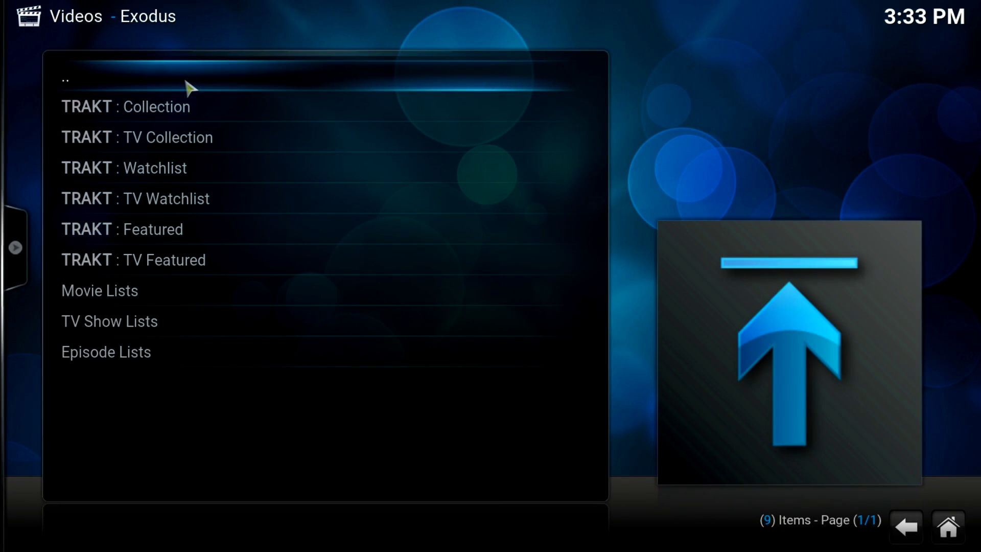
pyautogui.click(186, 82)
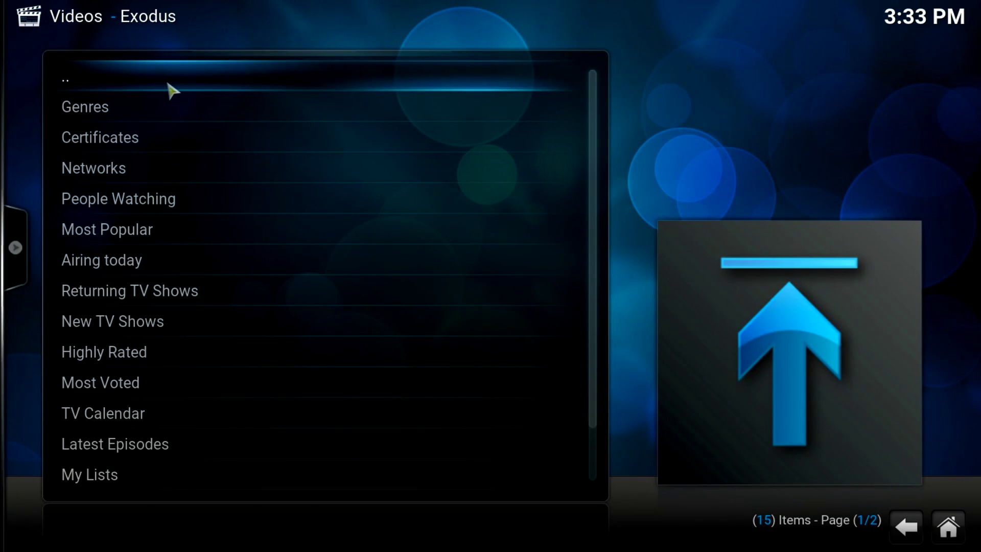
pyautogui.click(167, 85)
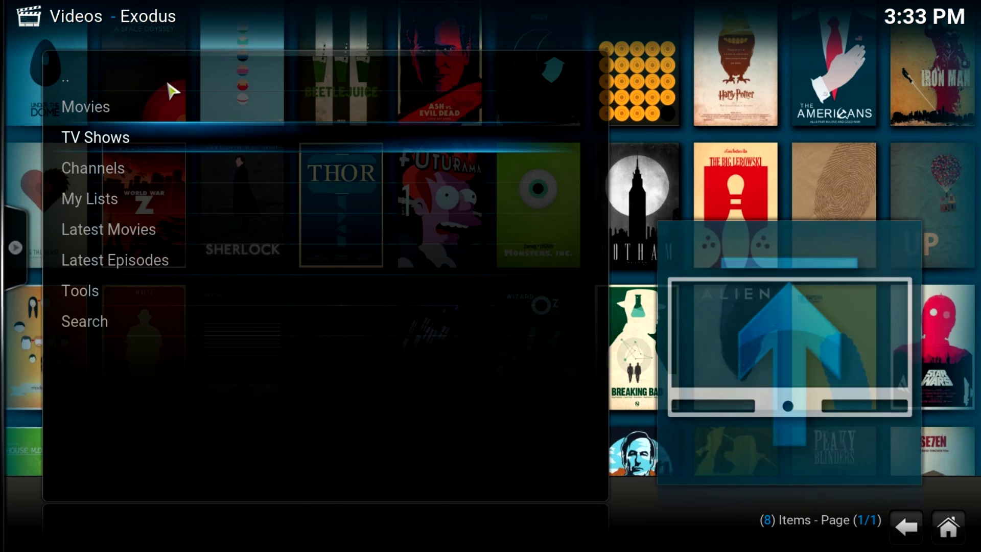